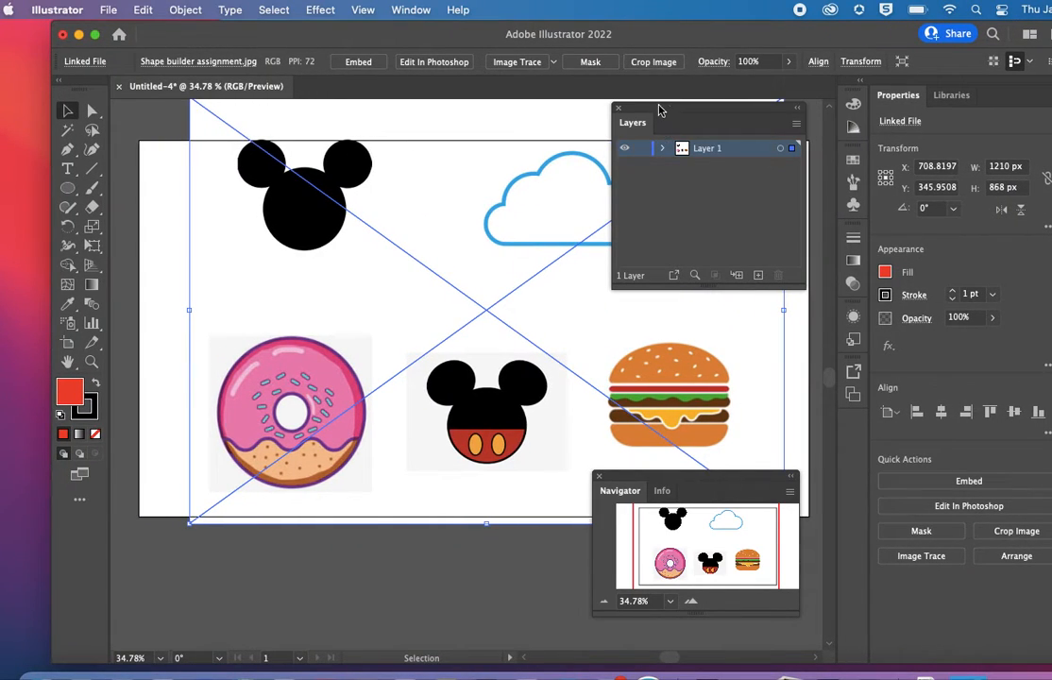
Scale the linked image down proportionally to about 1066 × 765 px and position it within the artboard's height
left_click_drag(658, 115, 824, 111)
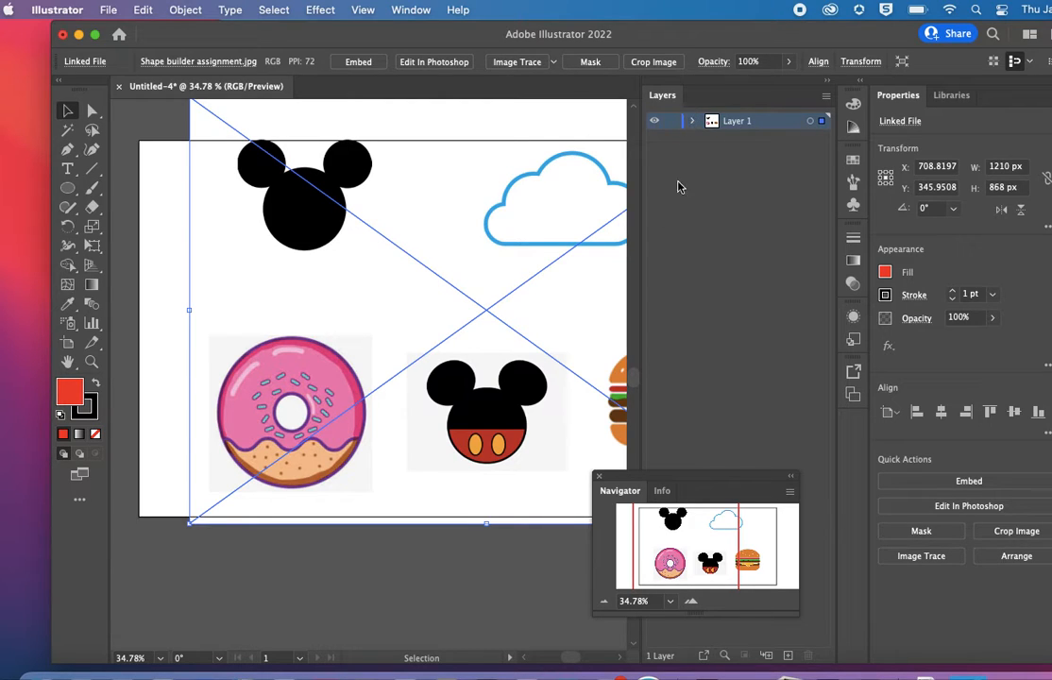
left_click_drag(479, 344, 428, 336)
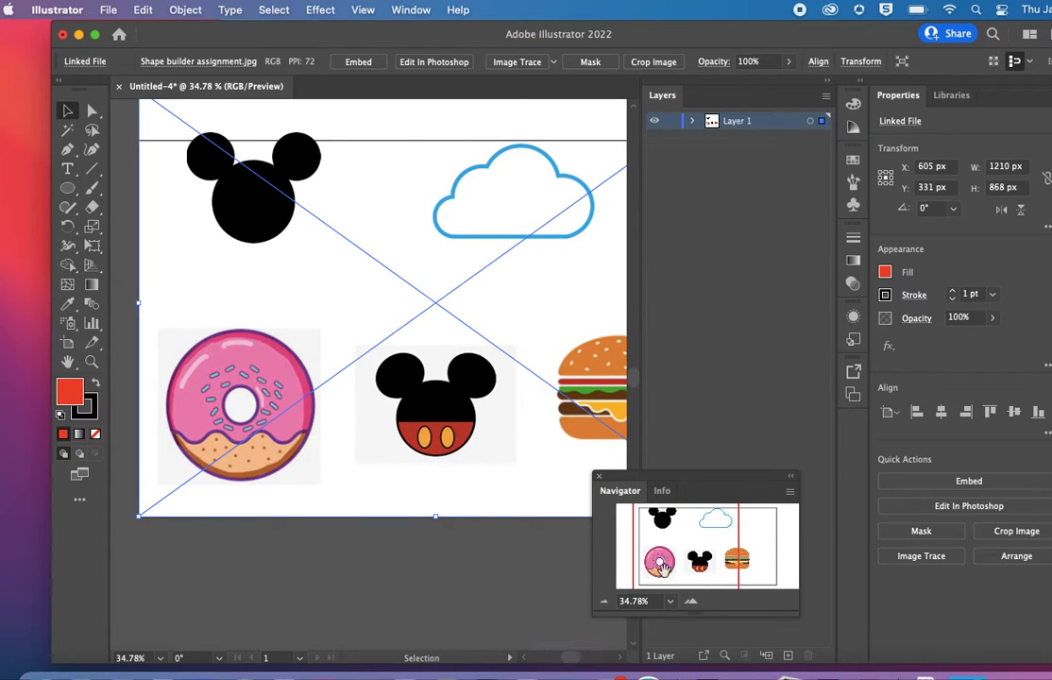
left_click(604, 600)
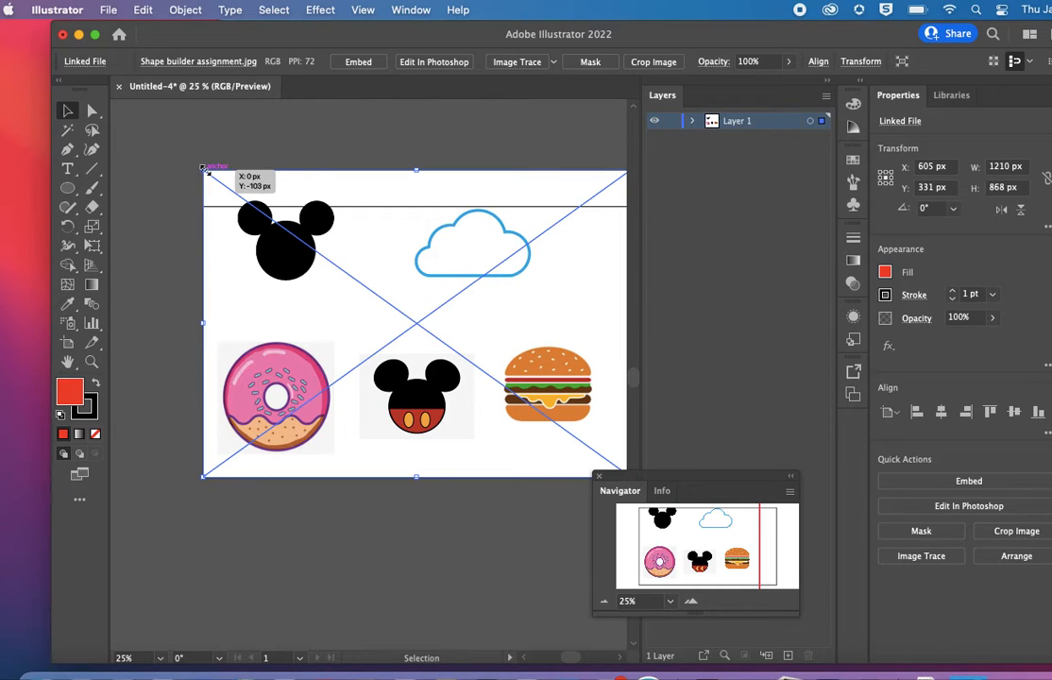
key("shift")
left_click_drag(202, 167, 253, 205)
left_click_drag(421, 299, 401, 299)
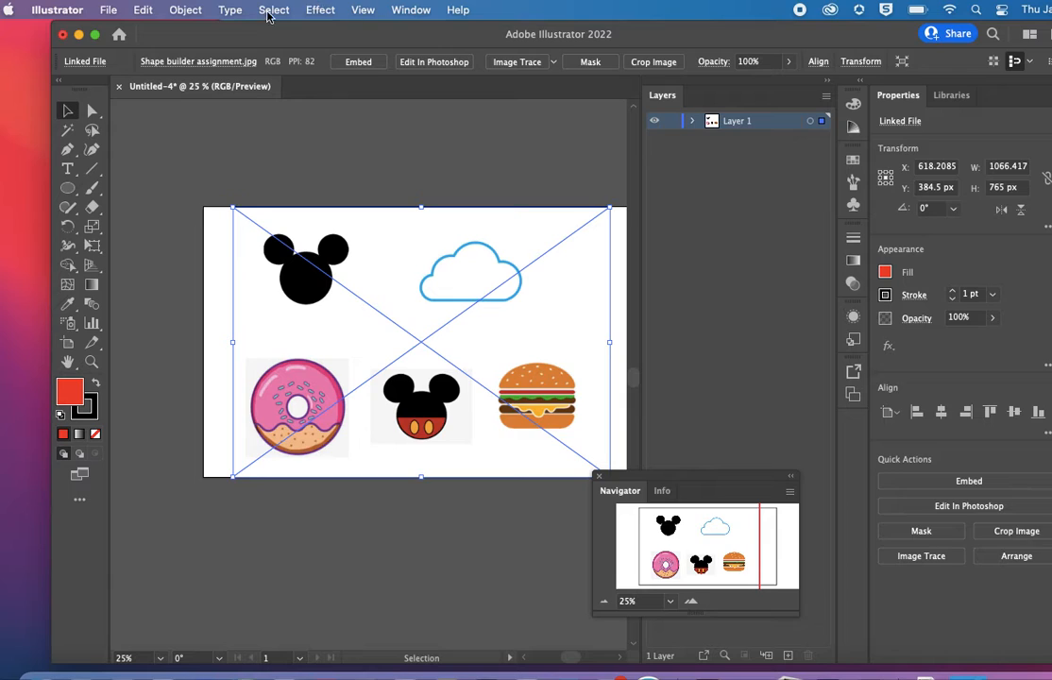
Lock Layer 1 and create a new layer named Mickey above it
left_click(421, 11)
left_click(423, 10)
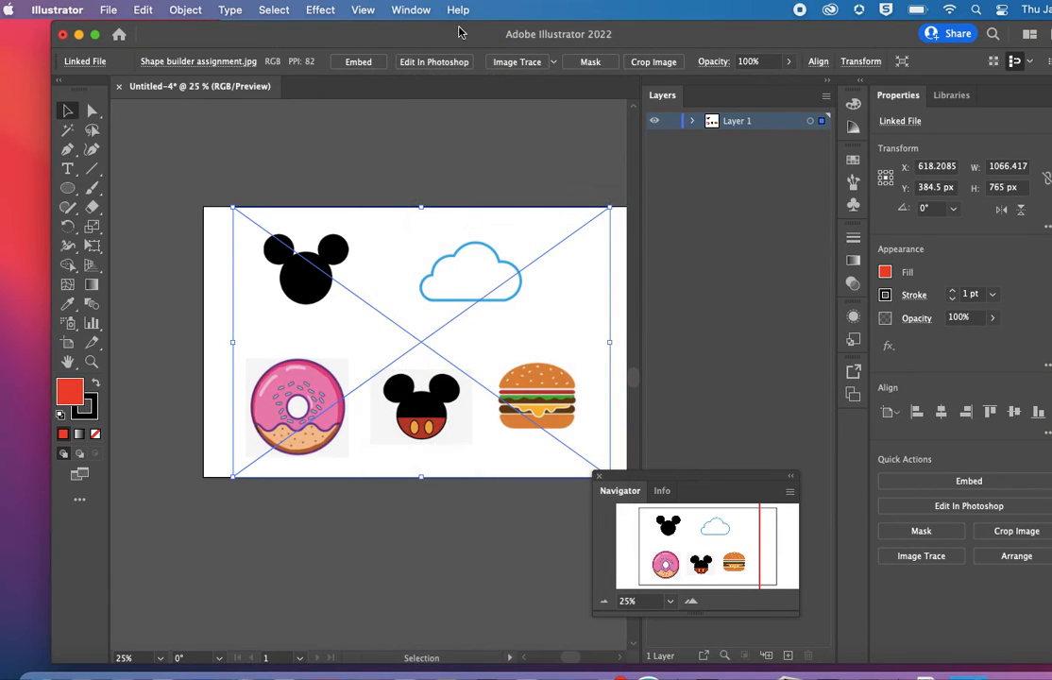
left_click(671, 122)
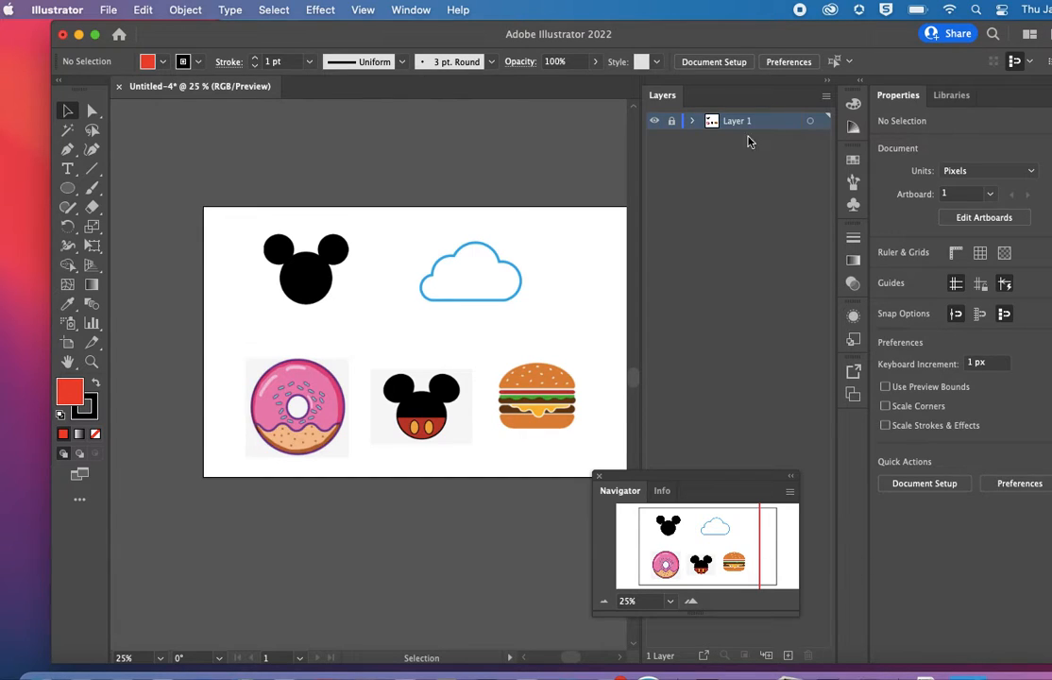
left_click_drag(708, 95, 695, 79)
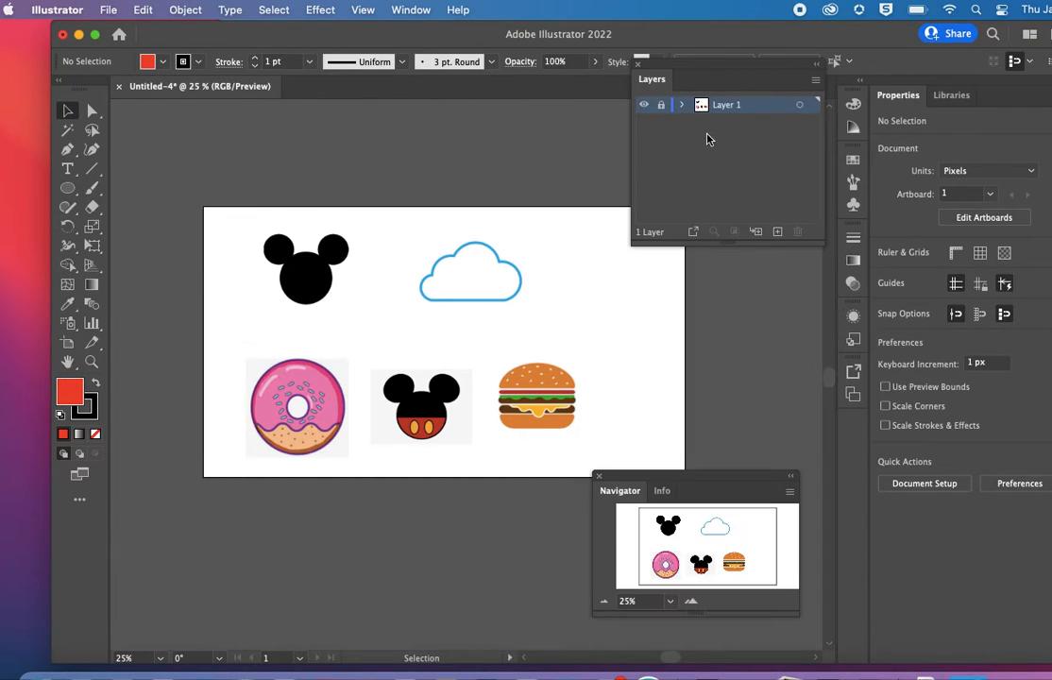
left_click(778, 232)
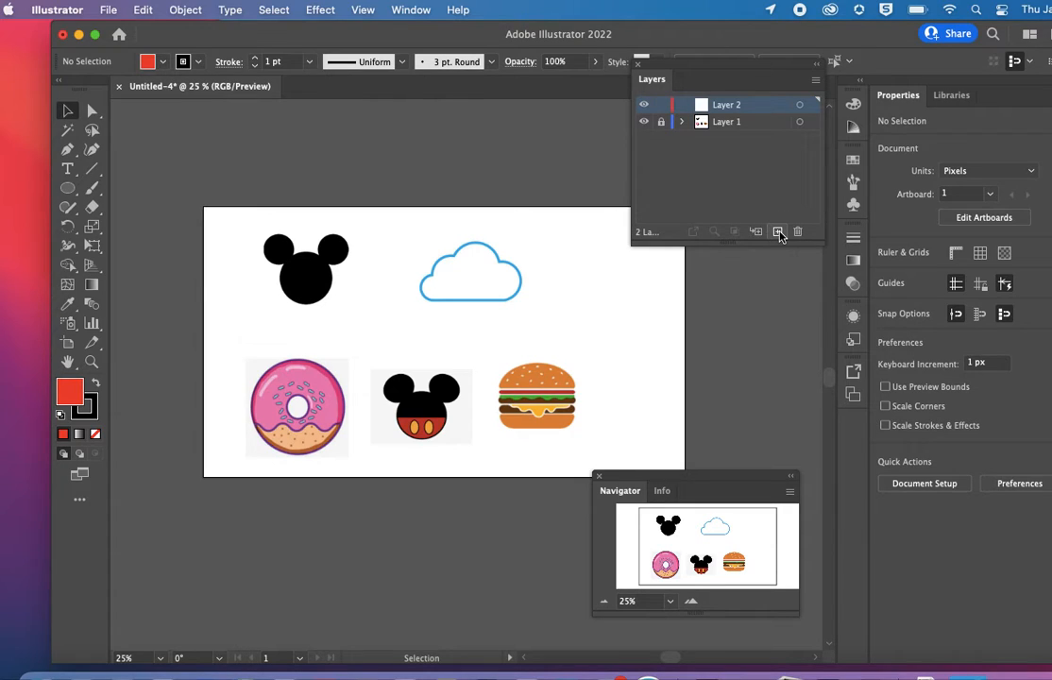
double_click(729, 106)
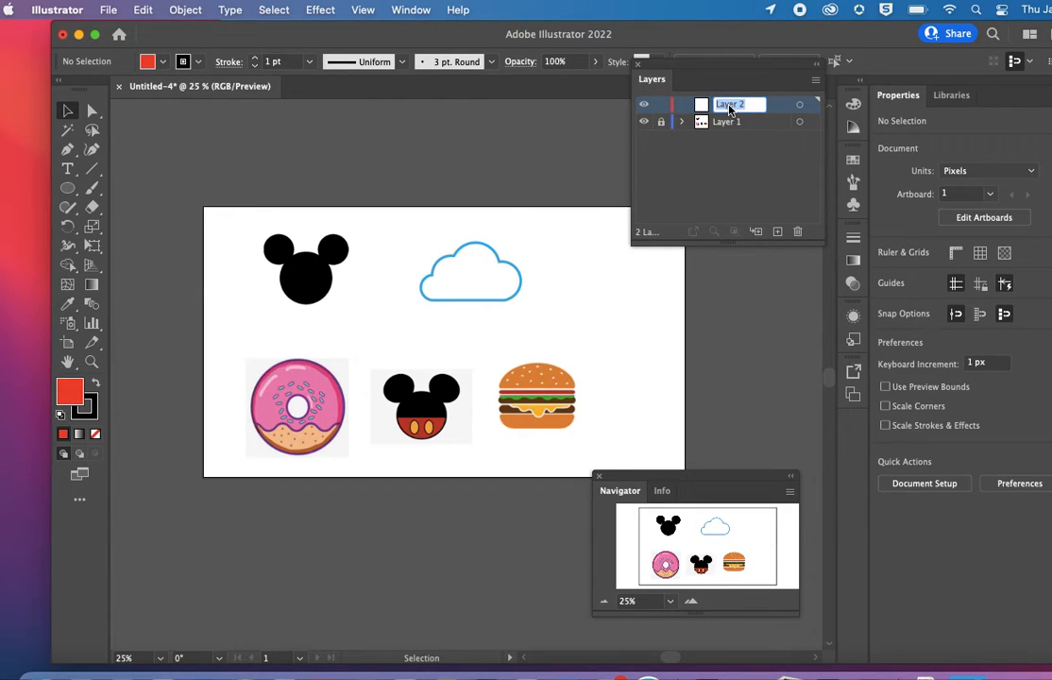
type("Mickey")
key("Return")
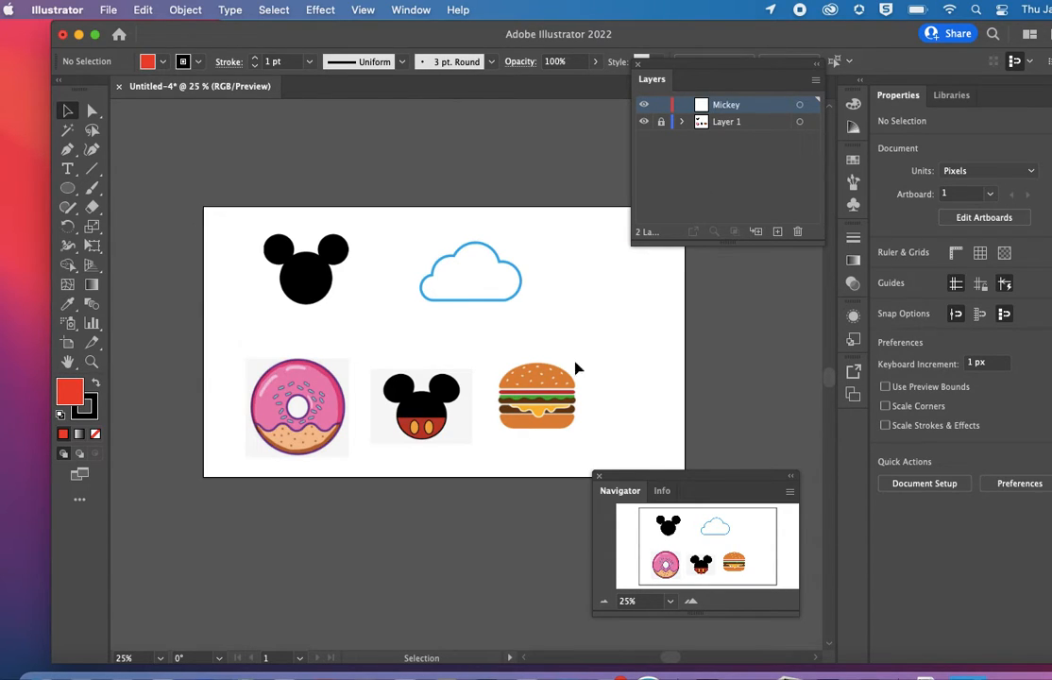
Draw a red ellipse about 147 × 151 px over the head of the black Mickey silhouette and set its opacity to 68%
left_click(678, 561)
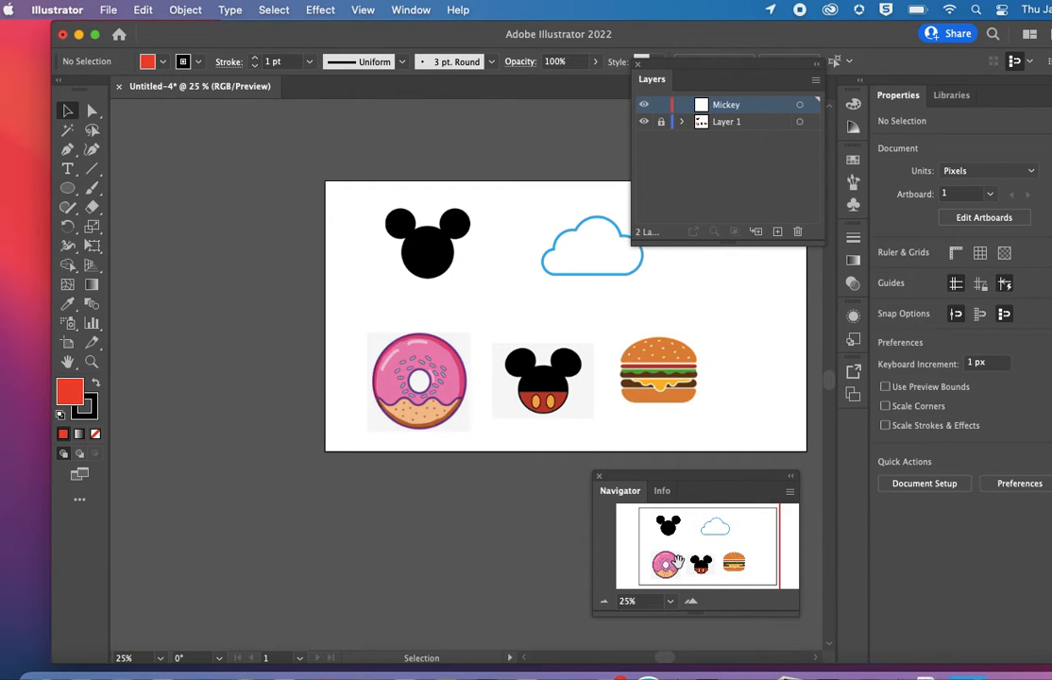
left_click(690, 601)
left_click(690, 603)
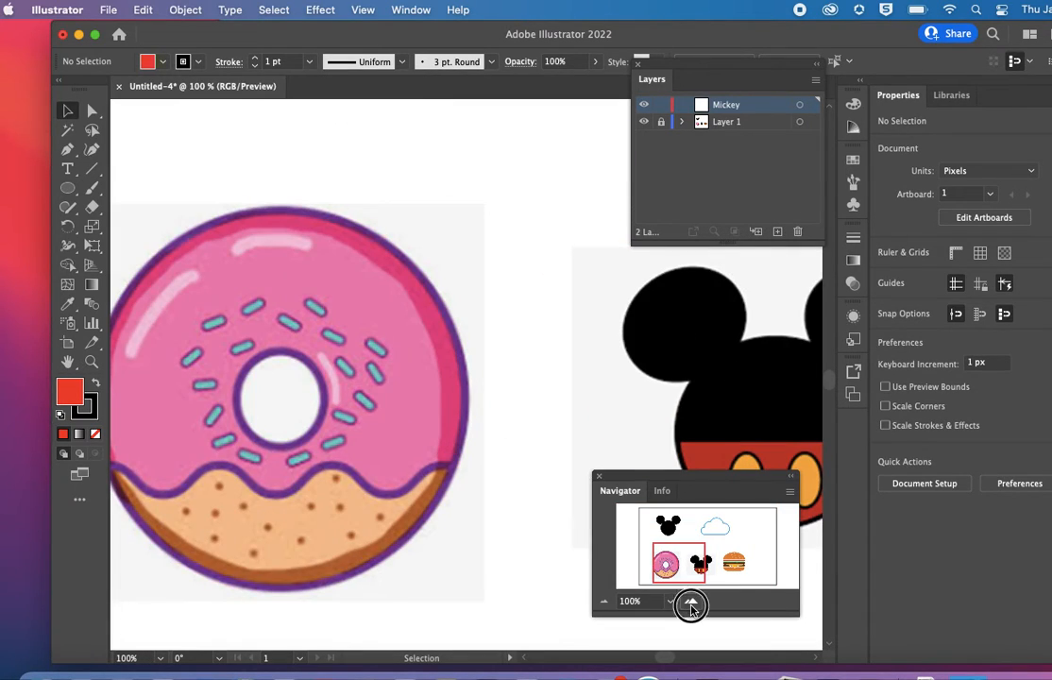
left_click_drag(665, 565, 670, 524)
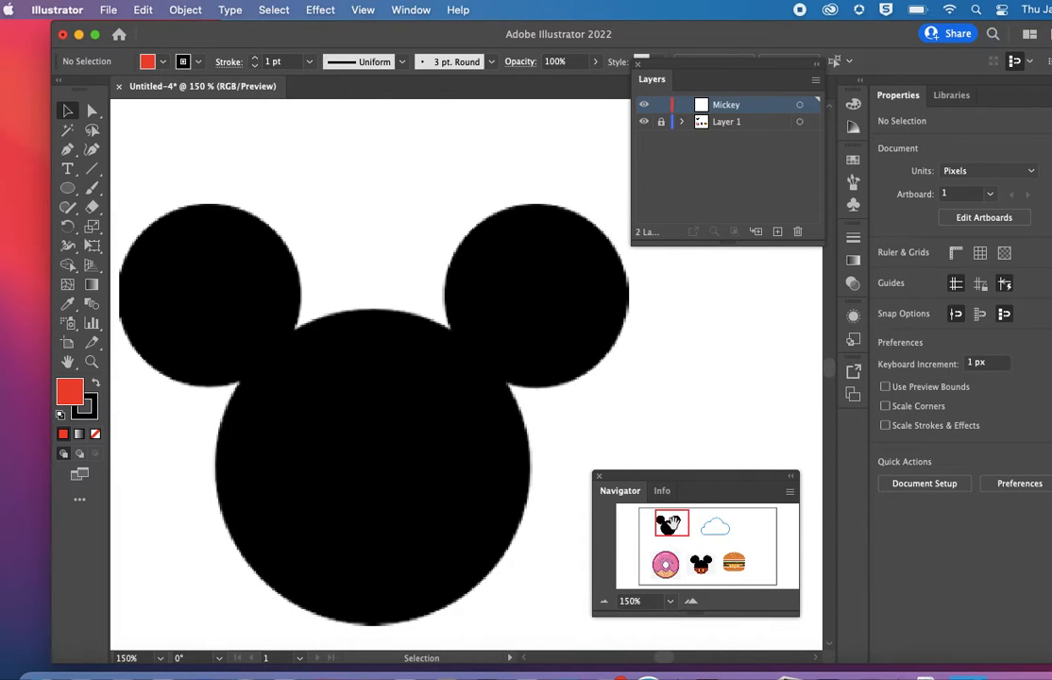
left_click(605, 602)
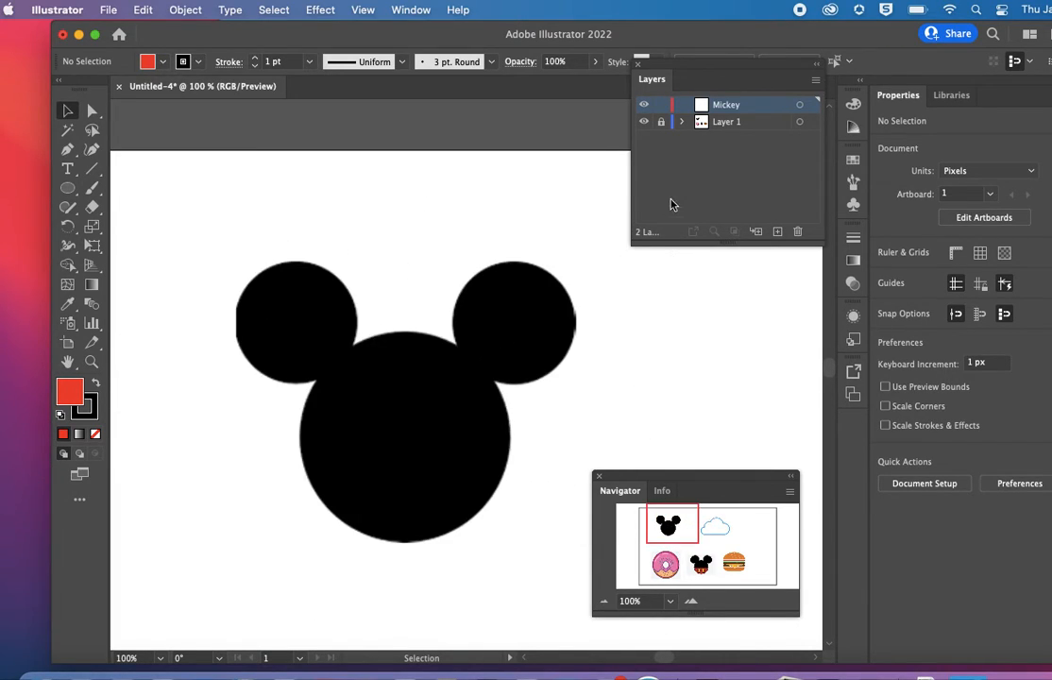
left_click_drag(666, 477, 697, 345)
left_click(426, 11)
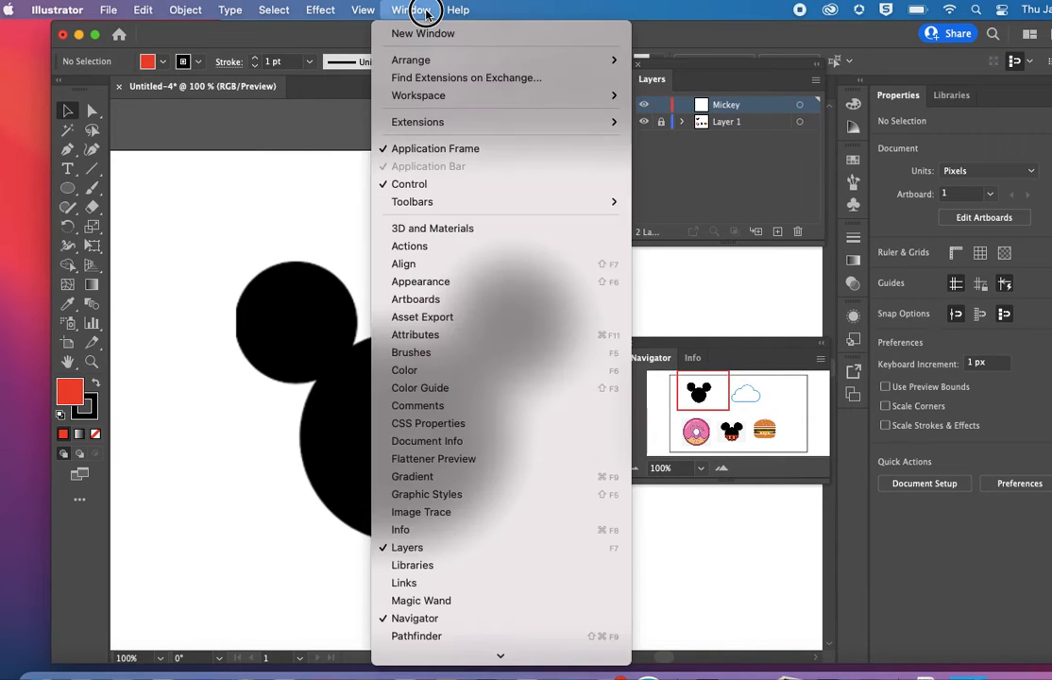
left_click(426, 11)
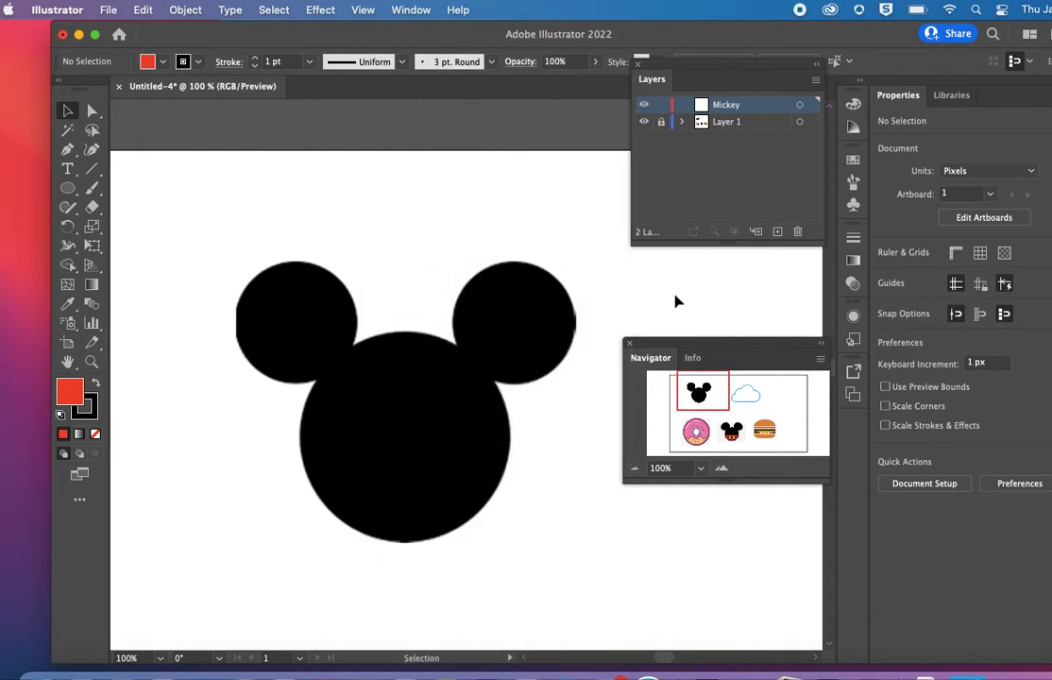
mouse_move(699, 387)
left_mouse_down()
mouse_move(758, 415)
mouse_move(757, 429)
mouse_move(702, 393)
left_mouse_up()
left_click_drag(71, 193, 143, 229)
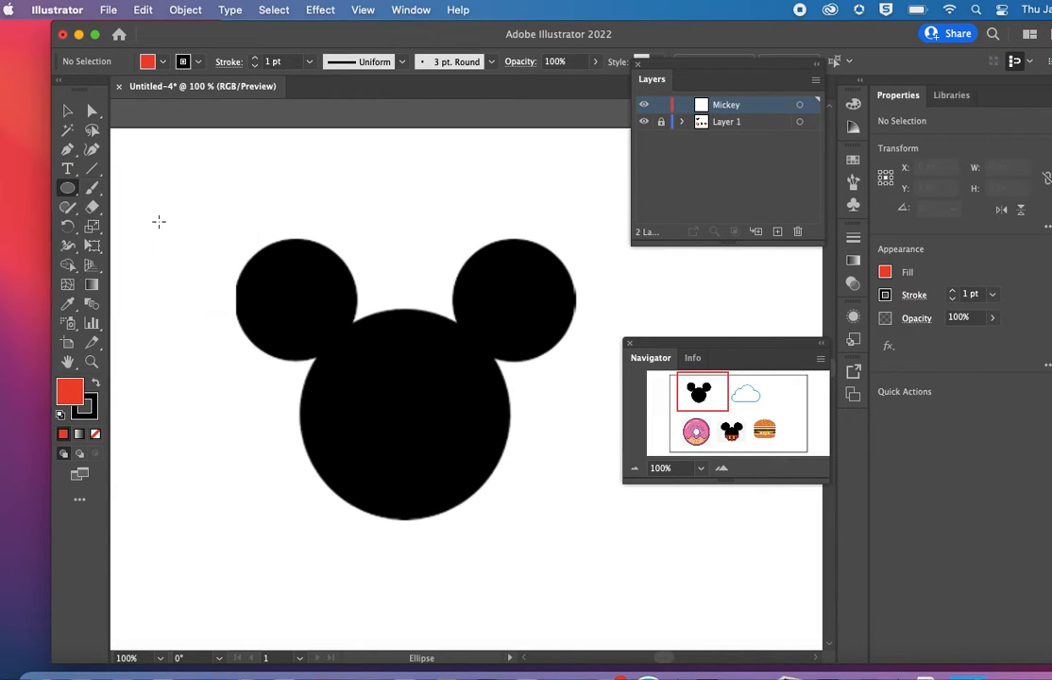
left_click_drag(300, 312, 509, 520)
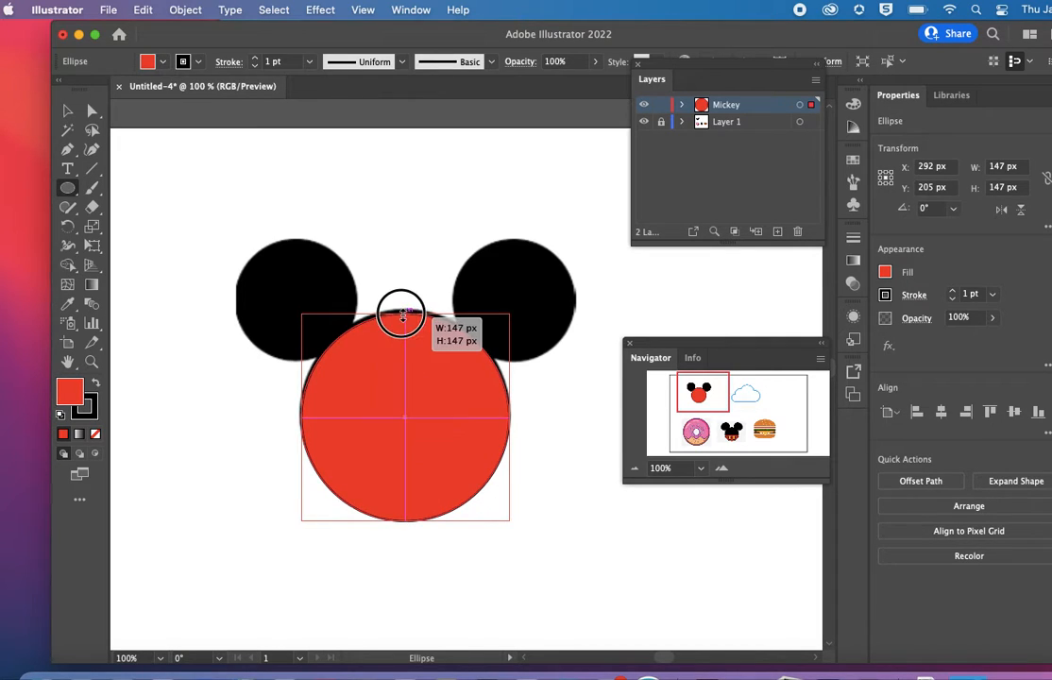
left_click_drag(401, 316, 401, 300)
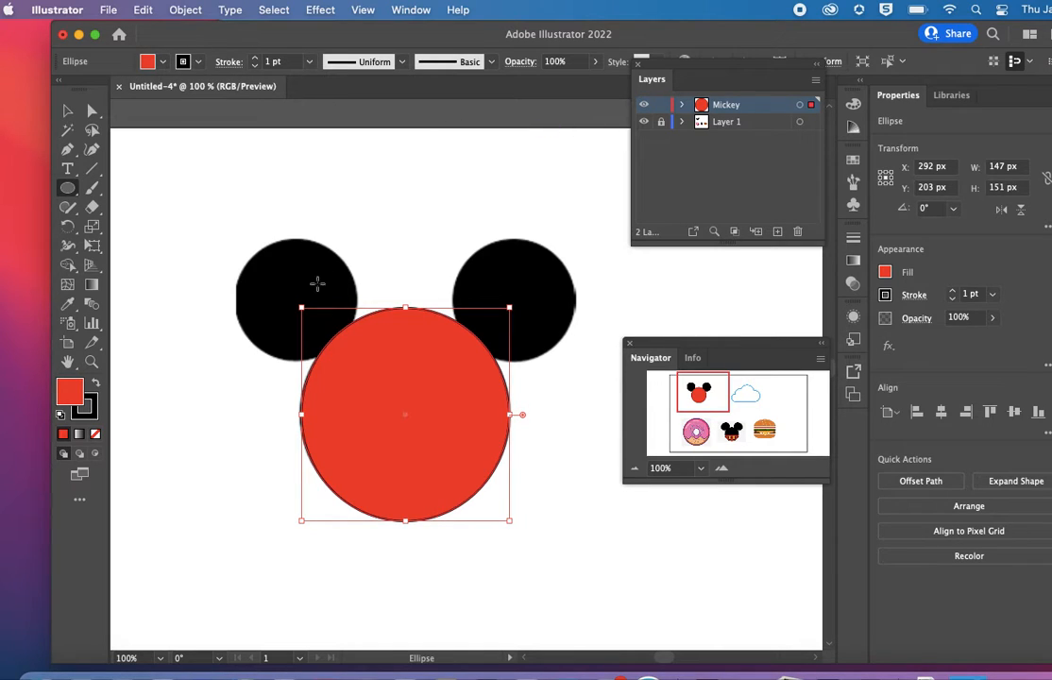
left_click(596, 61)
left_click_drag(589, 83, 575, 86)
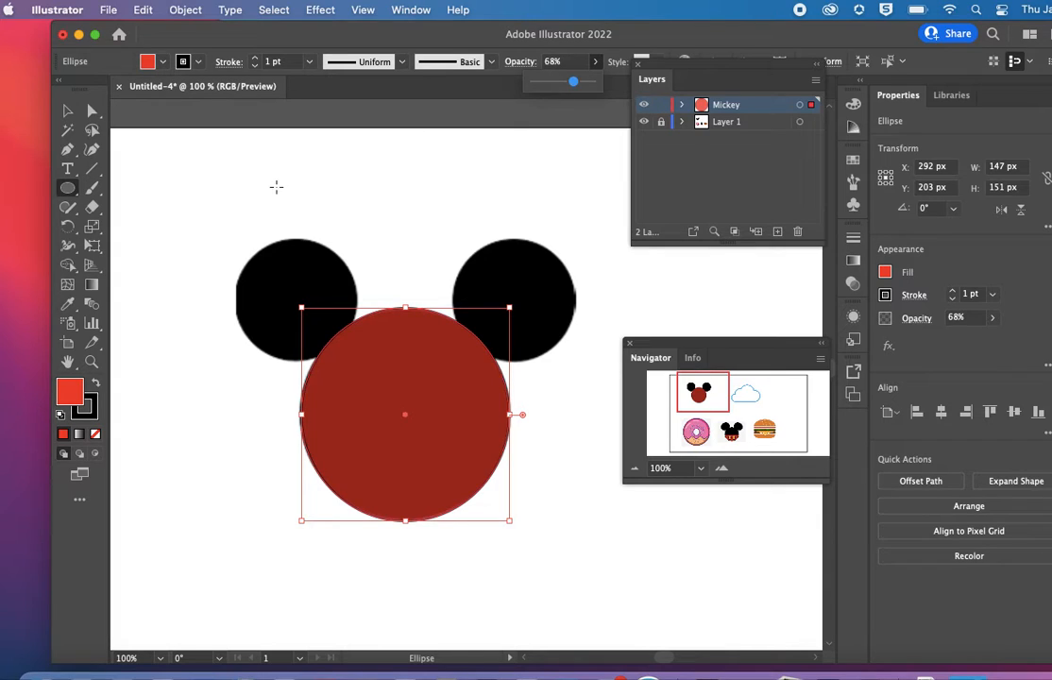
Draw an ellipse over the silhouette's left ear, set its opacity to 70%, and fit it to about 86 × 89 px
left_click_drag(235, 245, 369, 369)
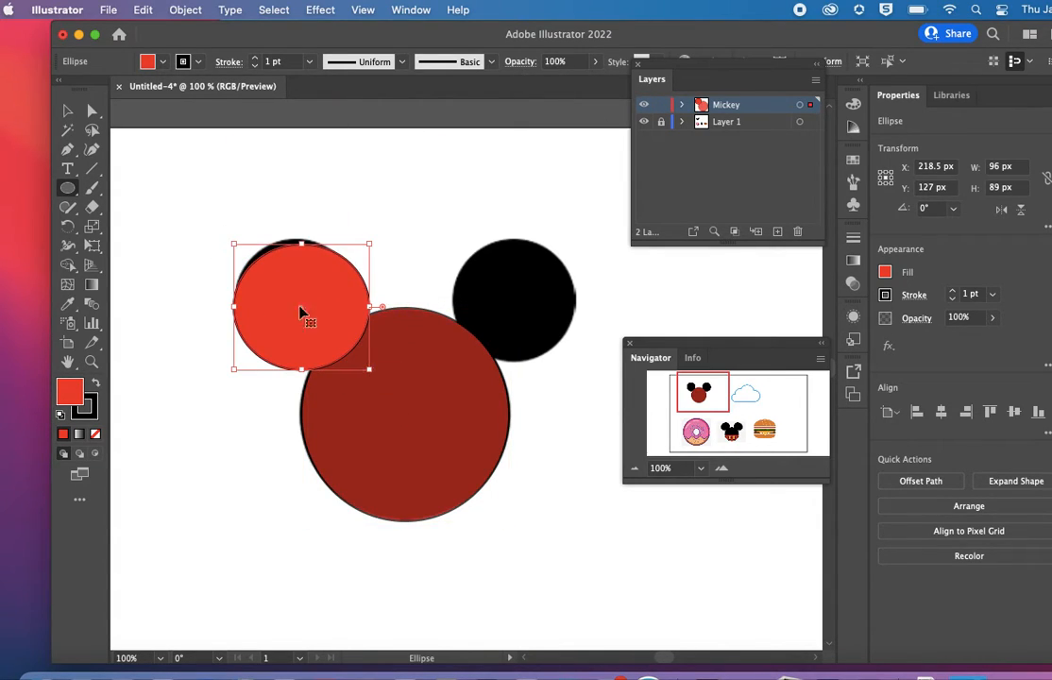
left_click(596, 61)
left_click(575, 82)
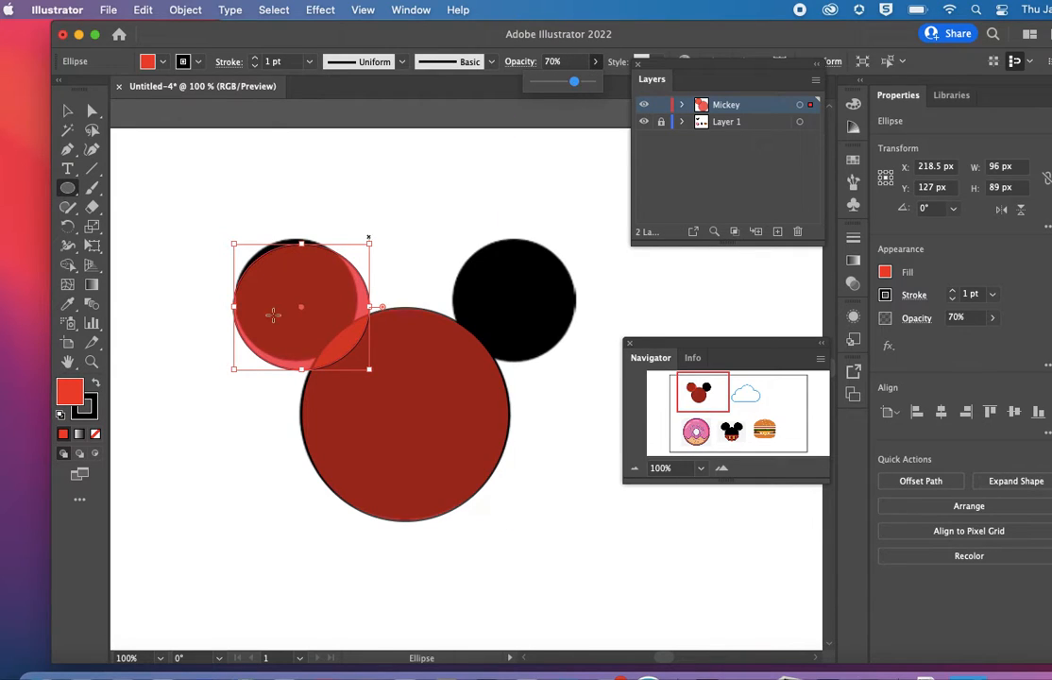
left_click_drag(301, 309, 295, 306)
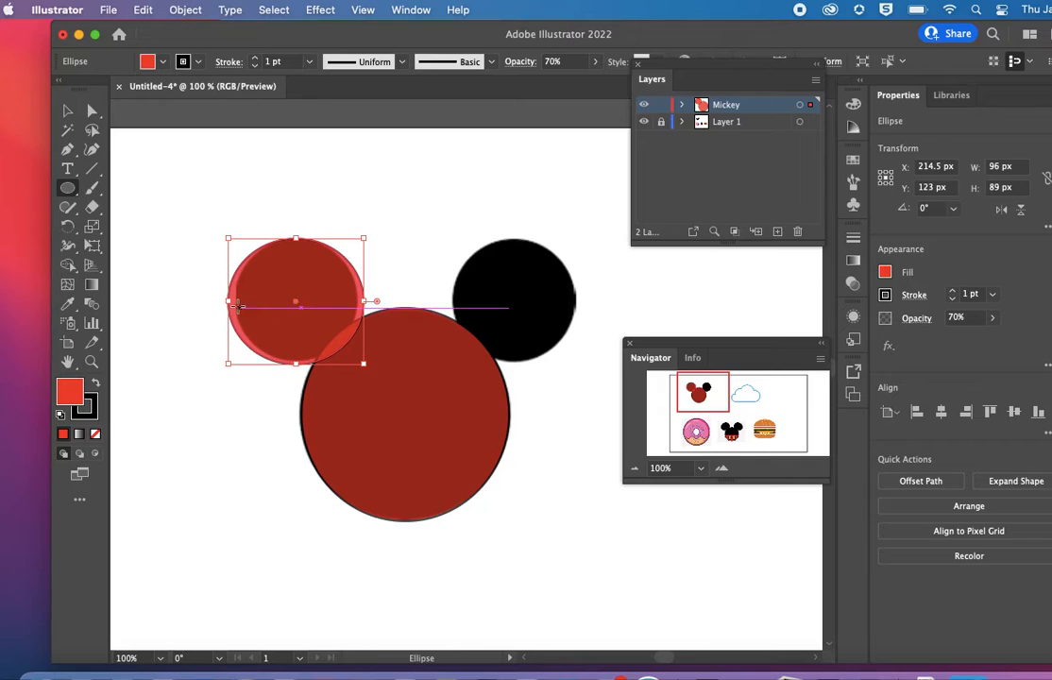
left_click_drag(229, 305, 236, 303)
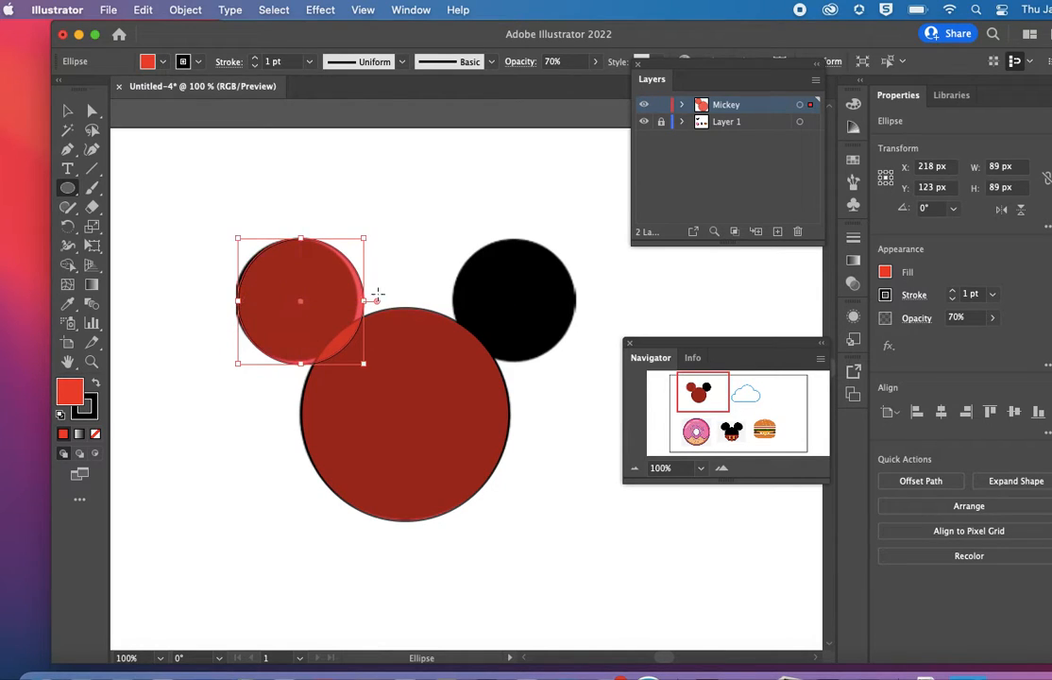
left_click_drag(364, 301, 360, 302)
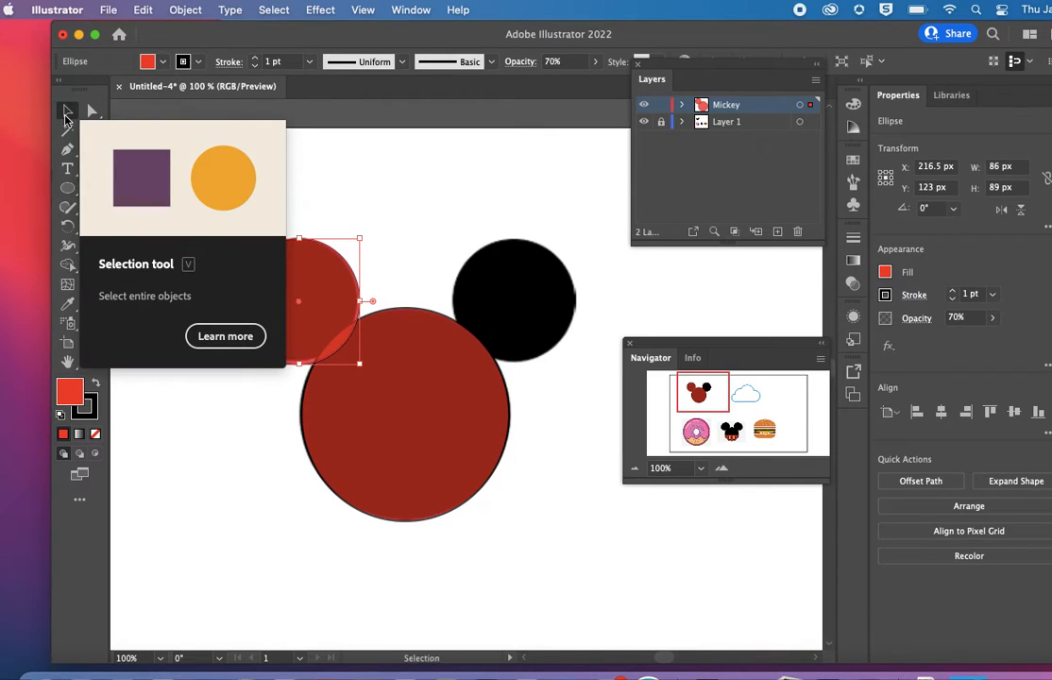
Paste a copy of the left ear ellipse and place it over the silhouette's right ear
left_click(66, 113)
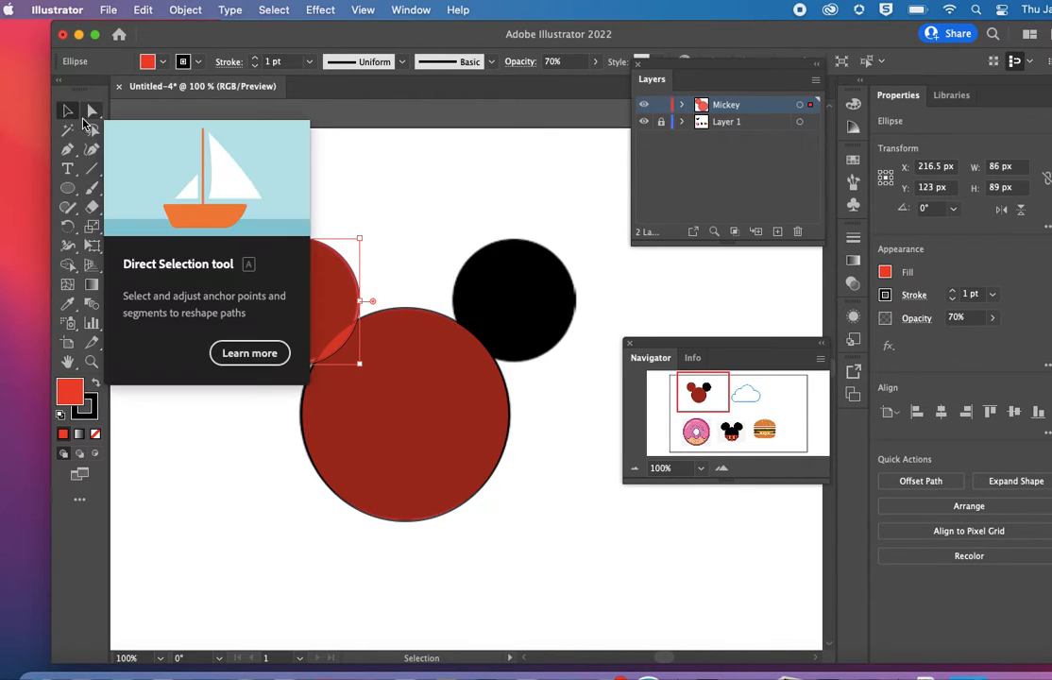
key("super+v")
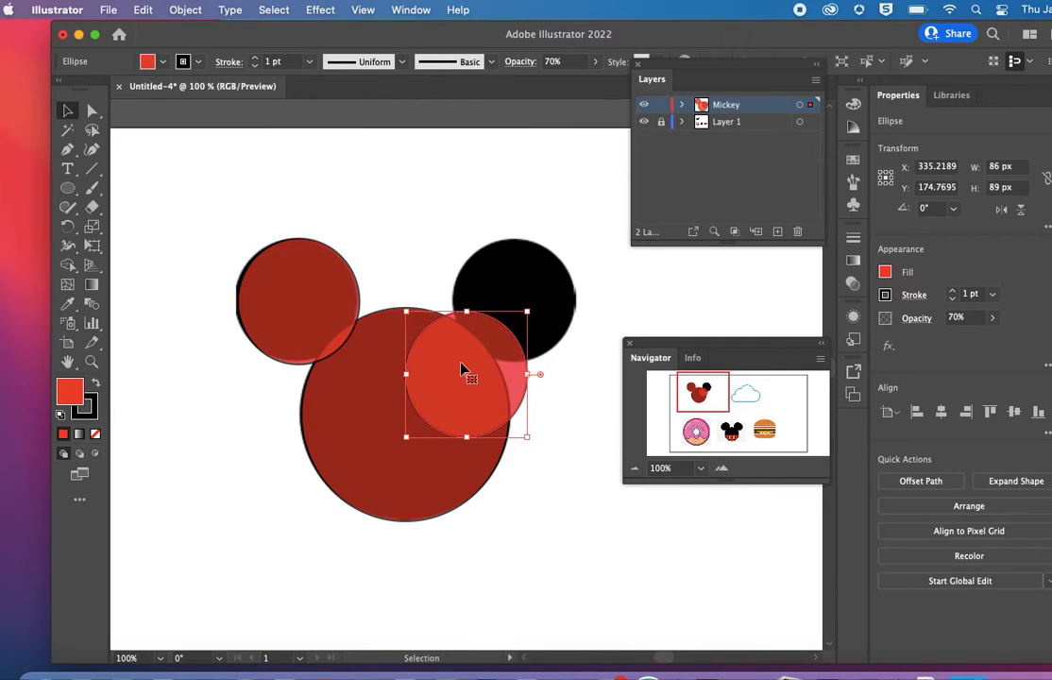
left_click_drag(462, 370, 496, 229)
left_click(68, 188)
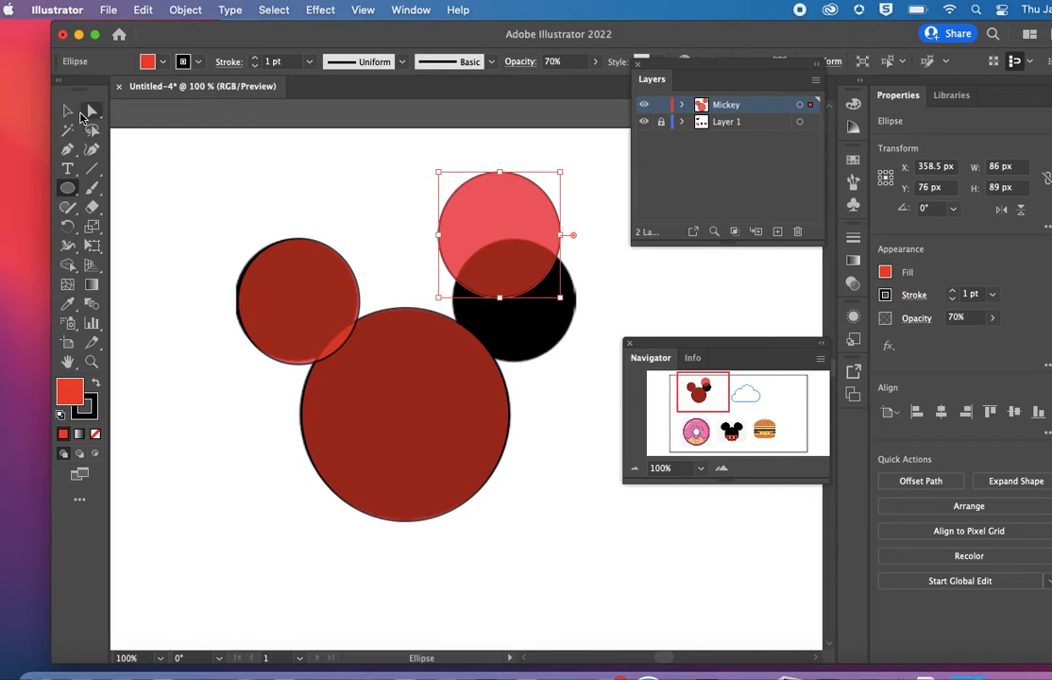
left_click(68, 111)
left_click_drag(498, 235, 517, 307)
left_click(388, 244)
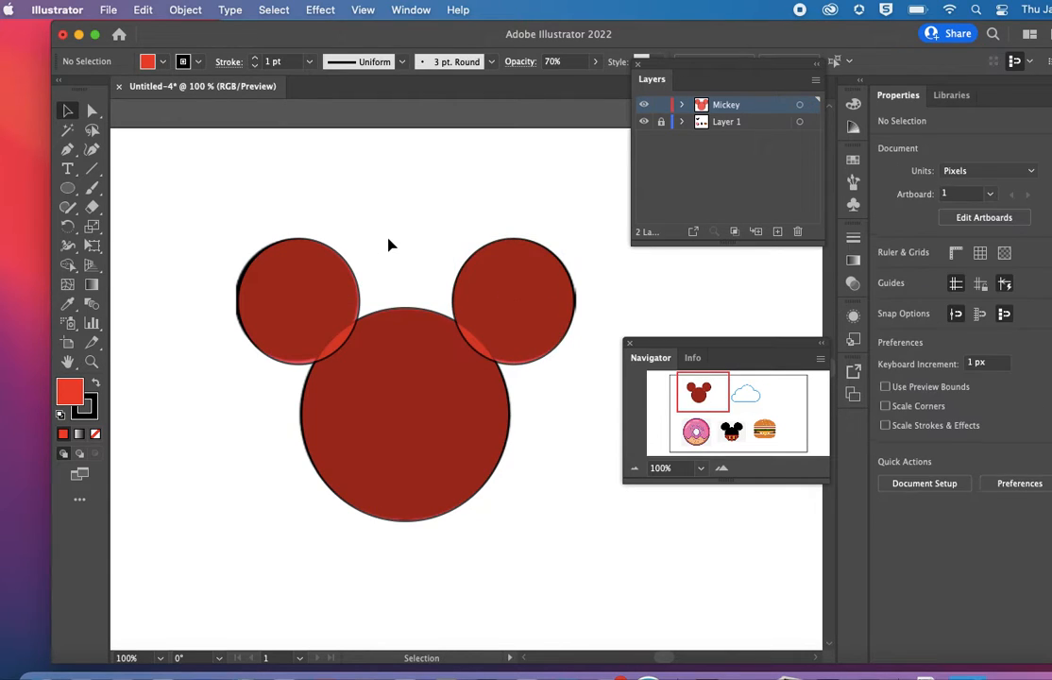
Select the head and both ear ellipses and merge them into one shape with the Shape Builder tool
left_click_drag(199, 204, 244, 170)
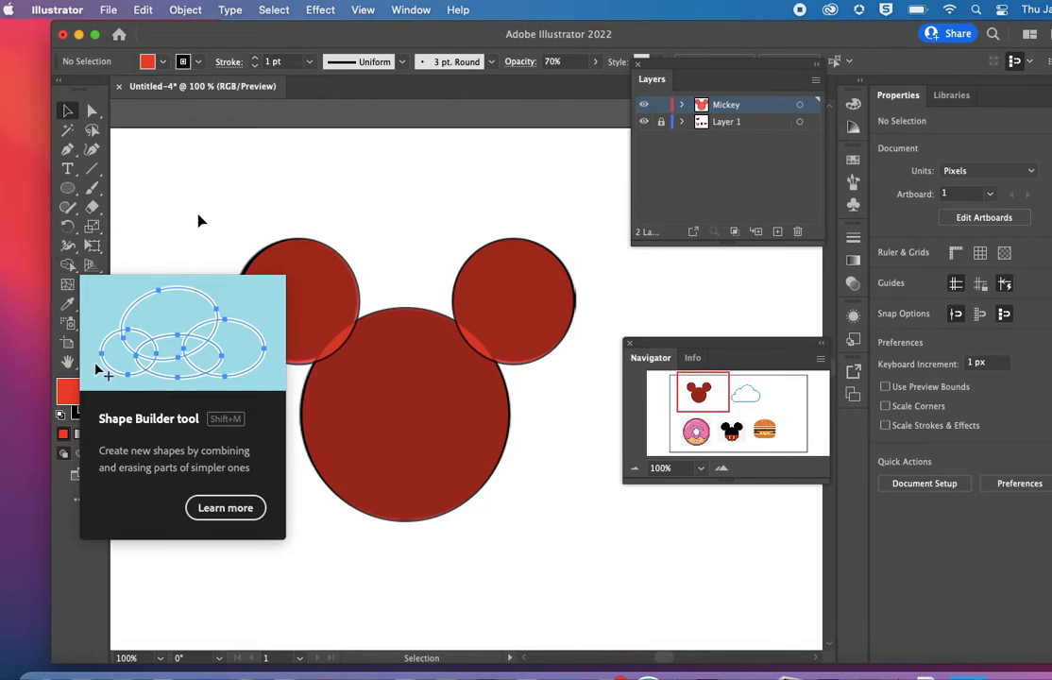
left_click_drag(242, 187, 565, 485)
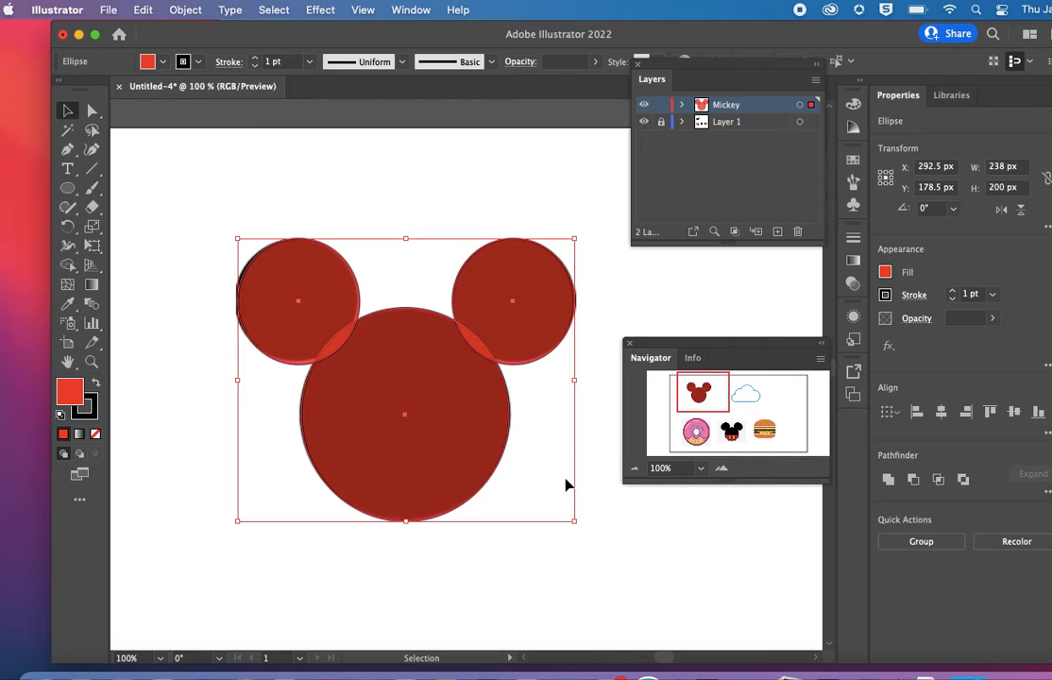
left_click(73, 267)
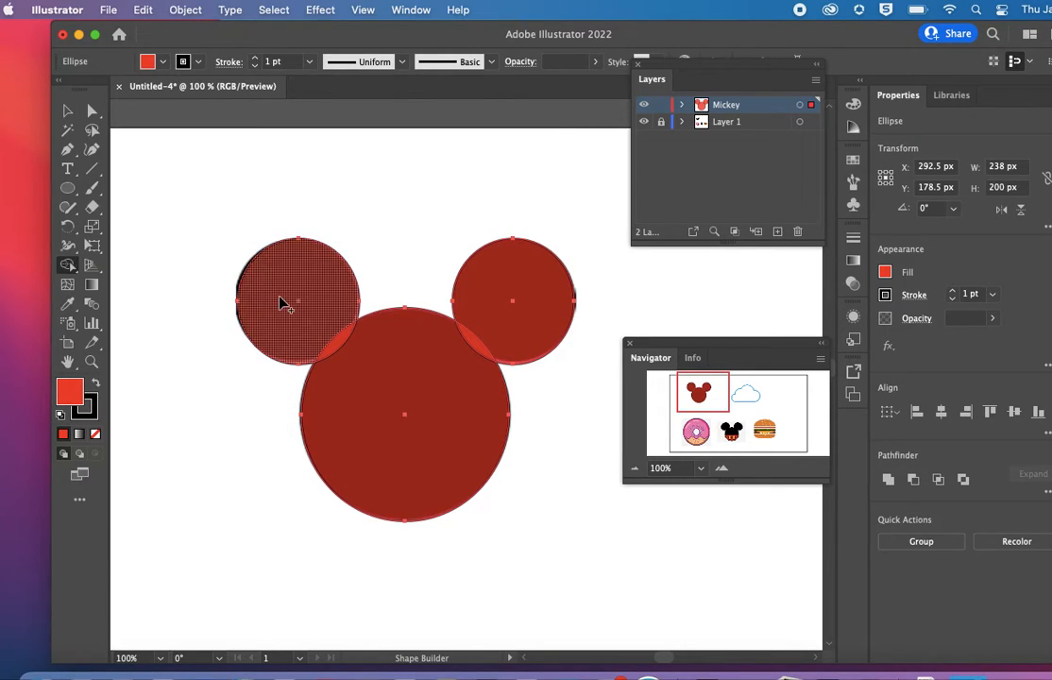
mouse_move(279, 301)
left_mouse_down()
mouse_move(340, 342)
mouse_move(442, 346)
mouse_move(529, 315)
left_mouse_up()
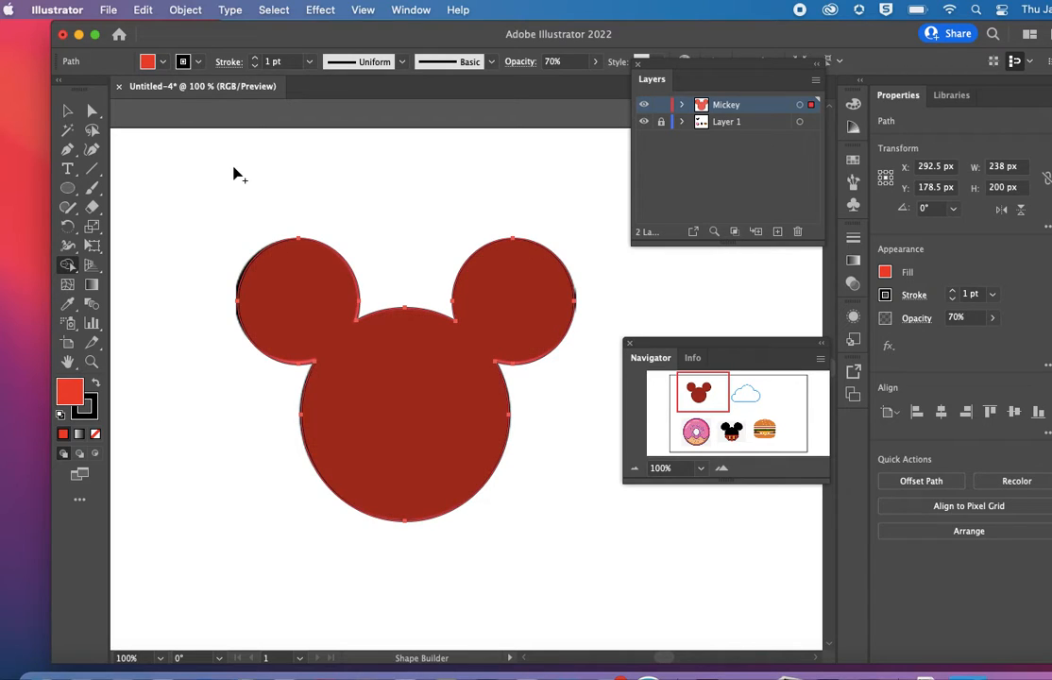
Set the merged Mickey shape's fill to dark green
left_click(148, 64)
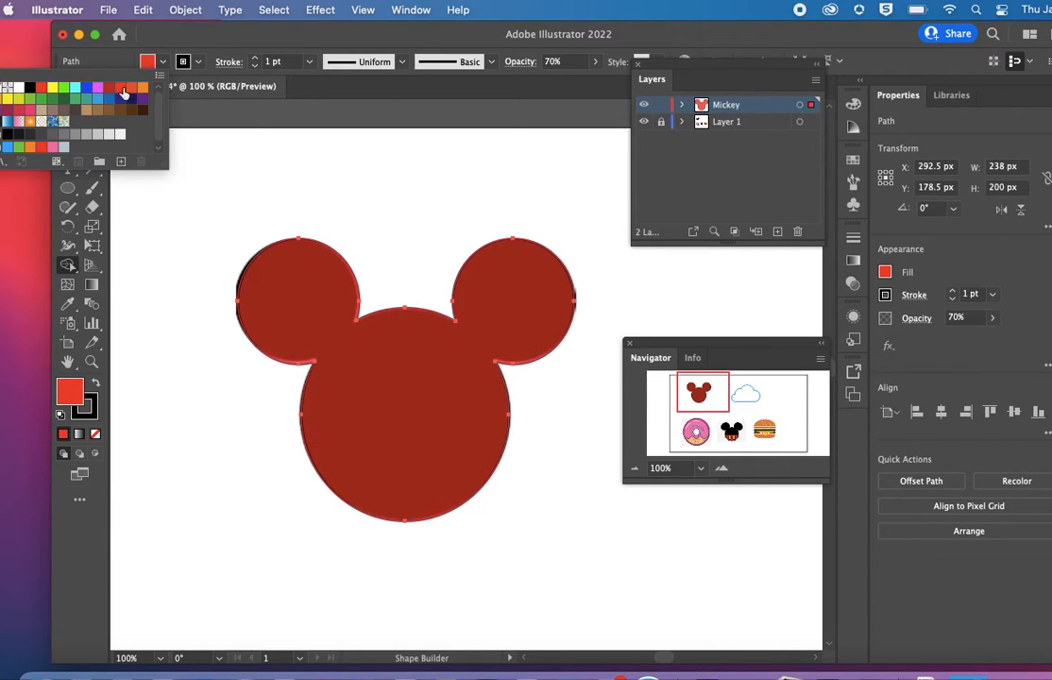
left_click(63, 98)
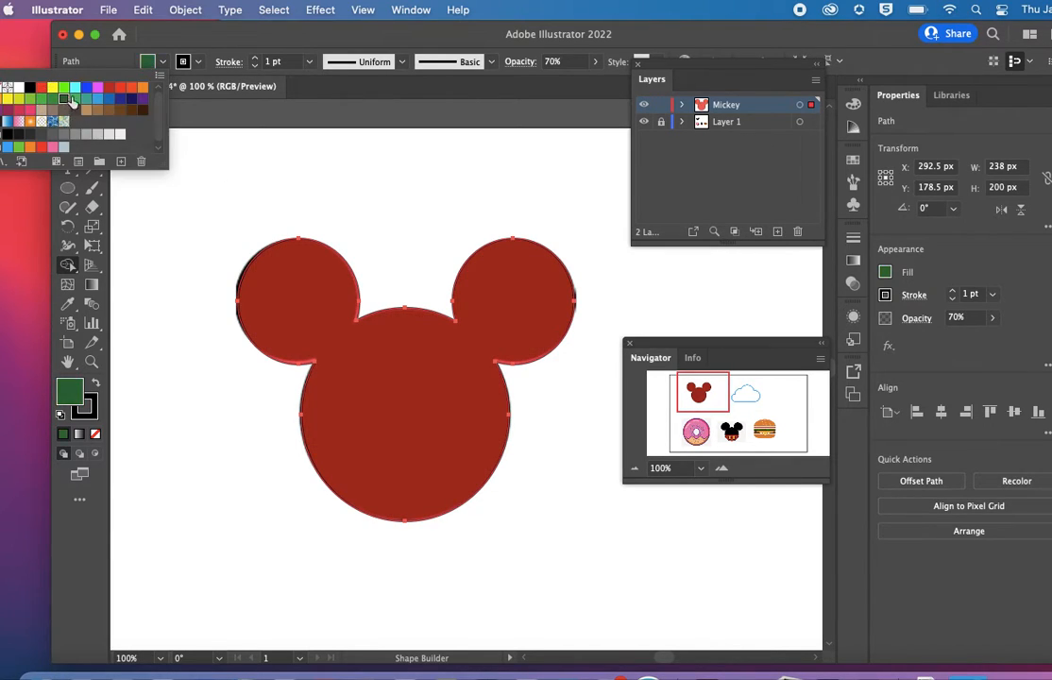
Set the merged Mickey shape's opacity to 100%
left_click(189, 63)
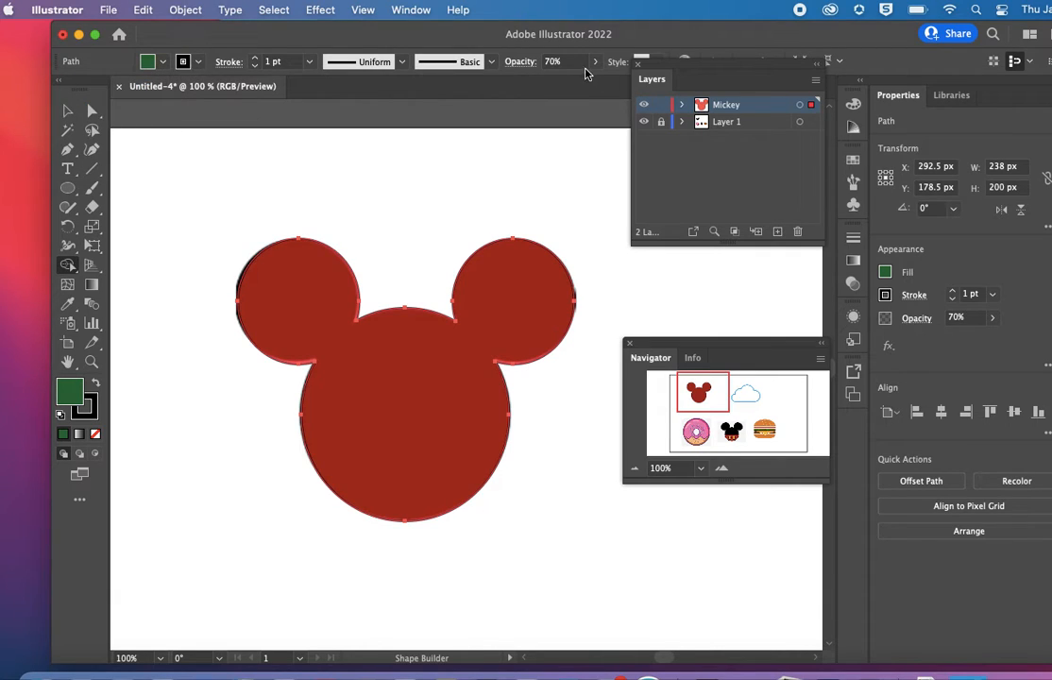
left_click(573, 62)
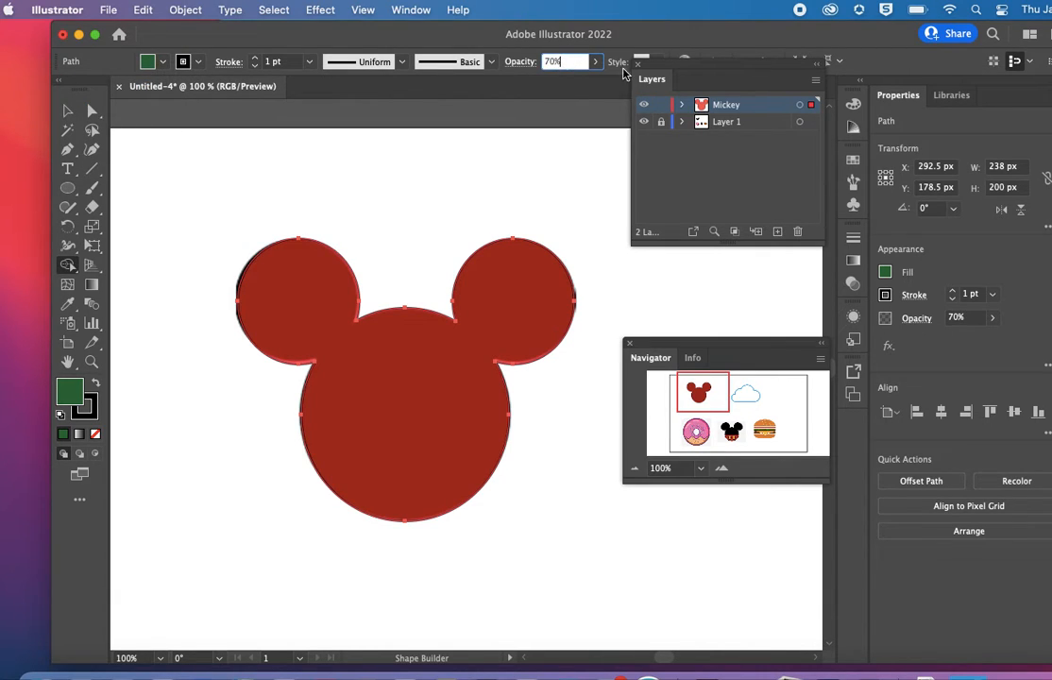
left_click(594, 62)
left_click_drag(576, 83, 592, 83)
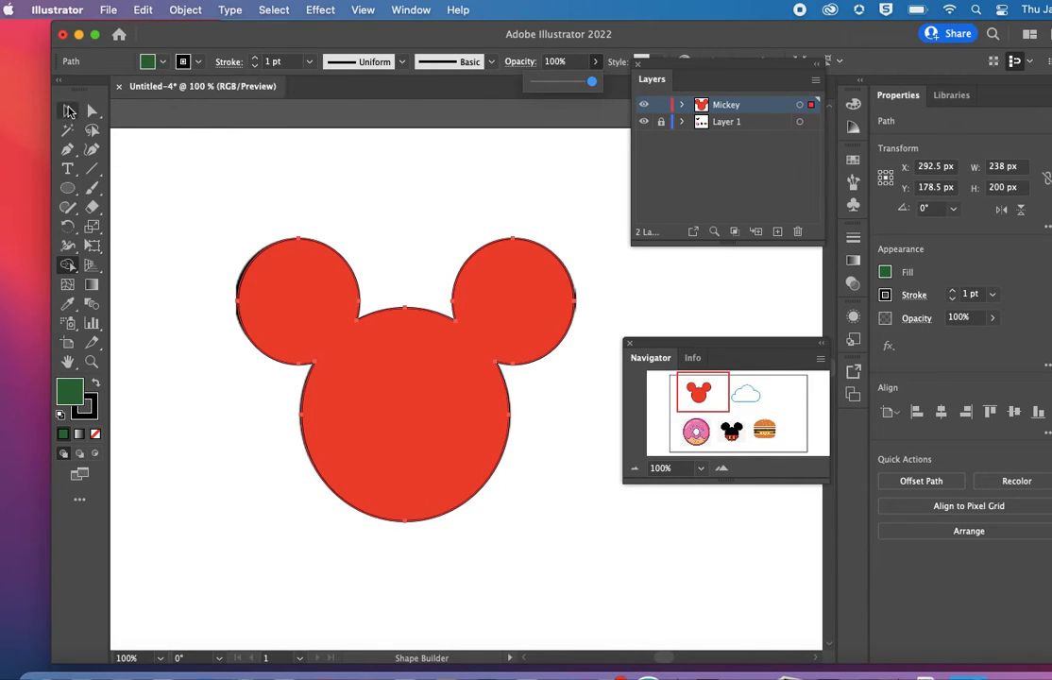
Fill the Mickey shape with the medium green swatch (R=34 G=181 B=115) and set its stroke weight to 4 pt
left_click(67, 111)
left_click(318, 310)
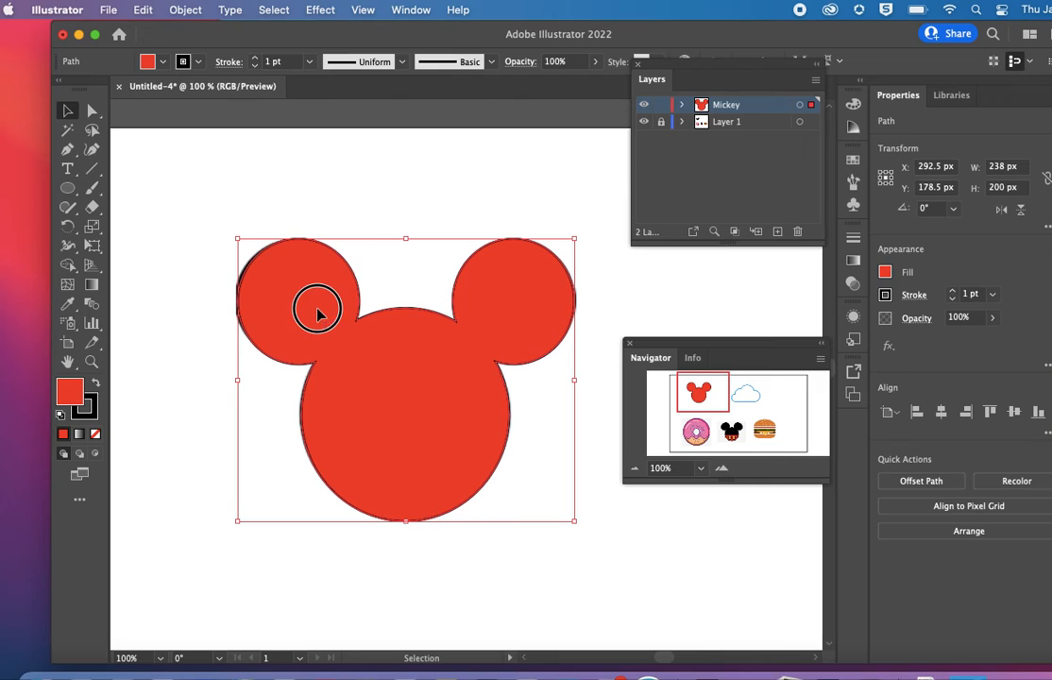
left_click(156, 60)
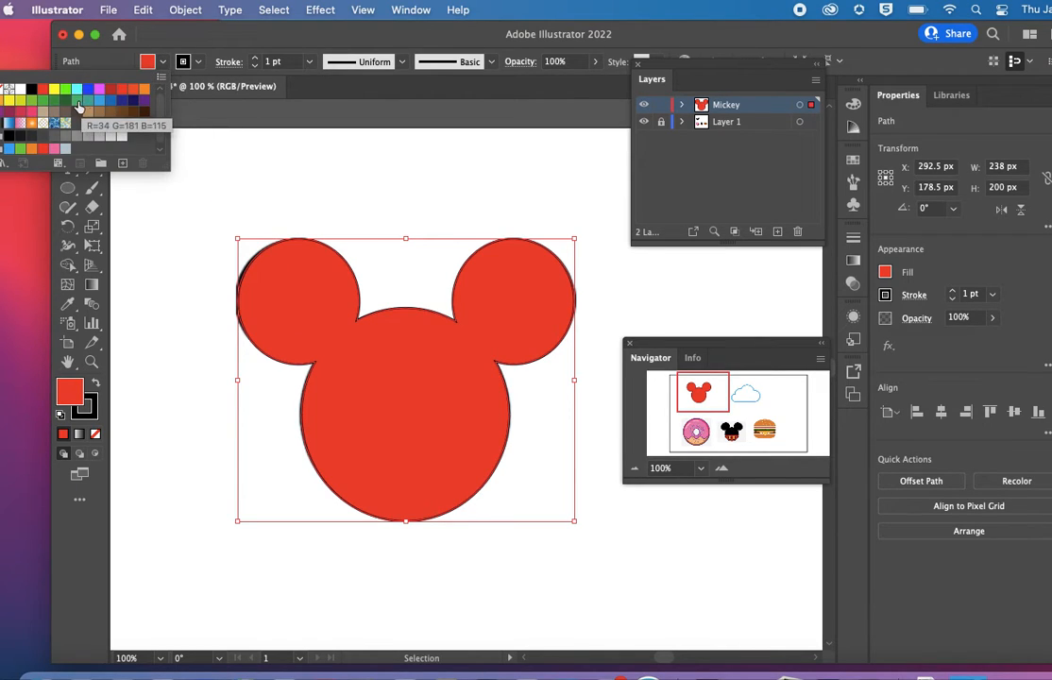
left_click(77, 102)
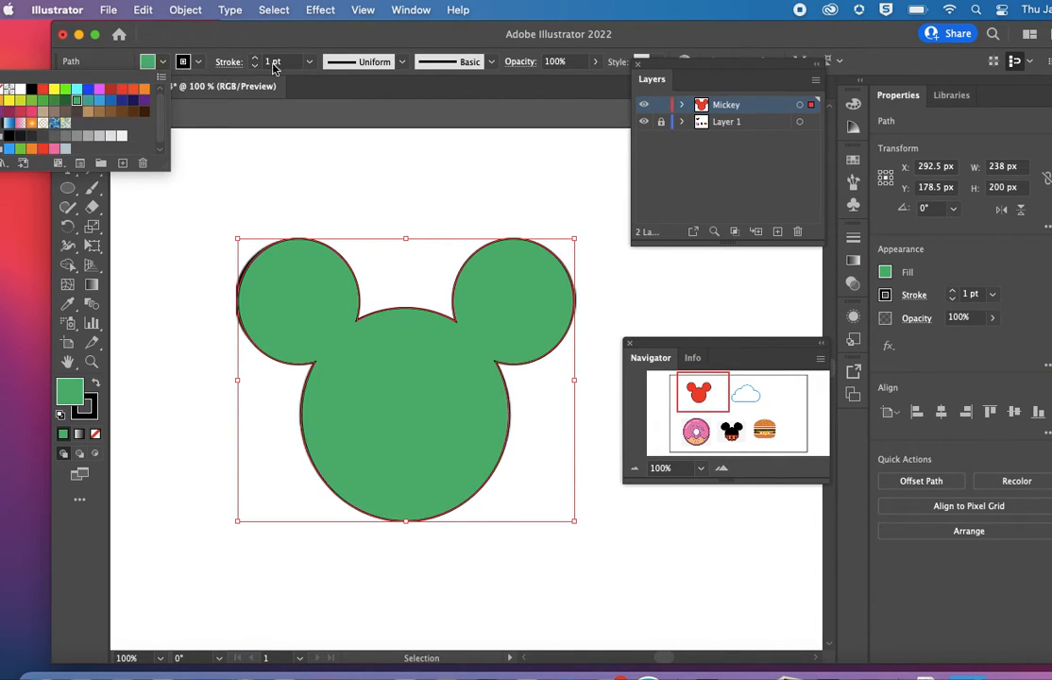
left_click(255, 58)
left_click(255, 57)
left_click(255, 57)
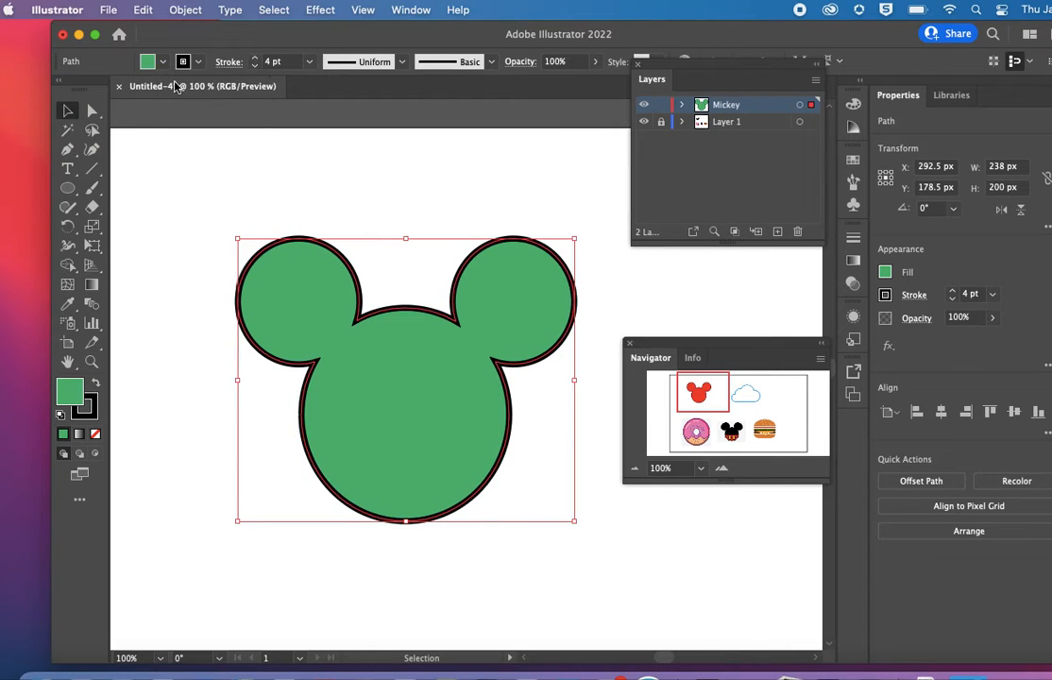
Move the green Mickey shape left off the black silhouette so it overlaps the artboard's left edge
left_click_drag(334, 334, 127, 428)
key("super+minus")
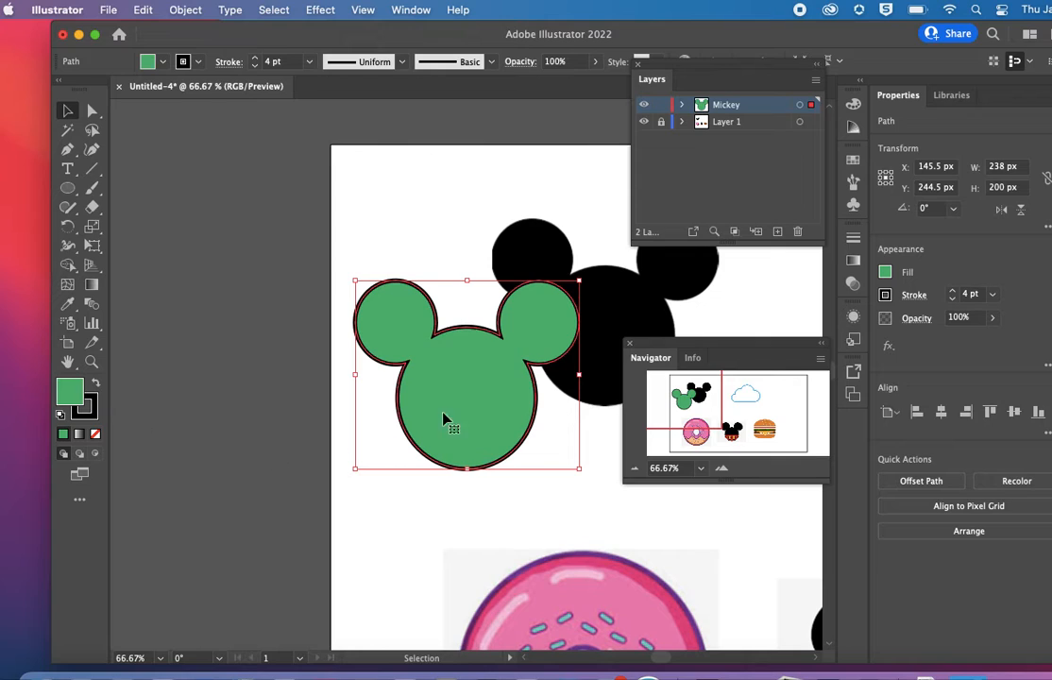
left_click_drag(466, 413, 355, 369)
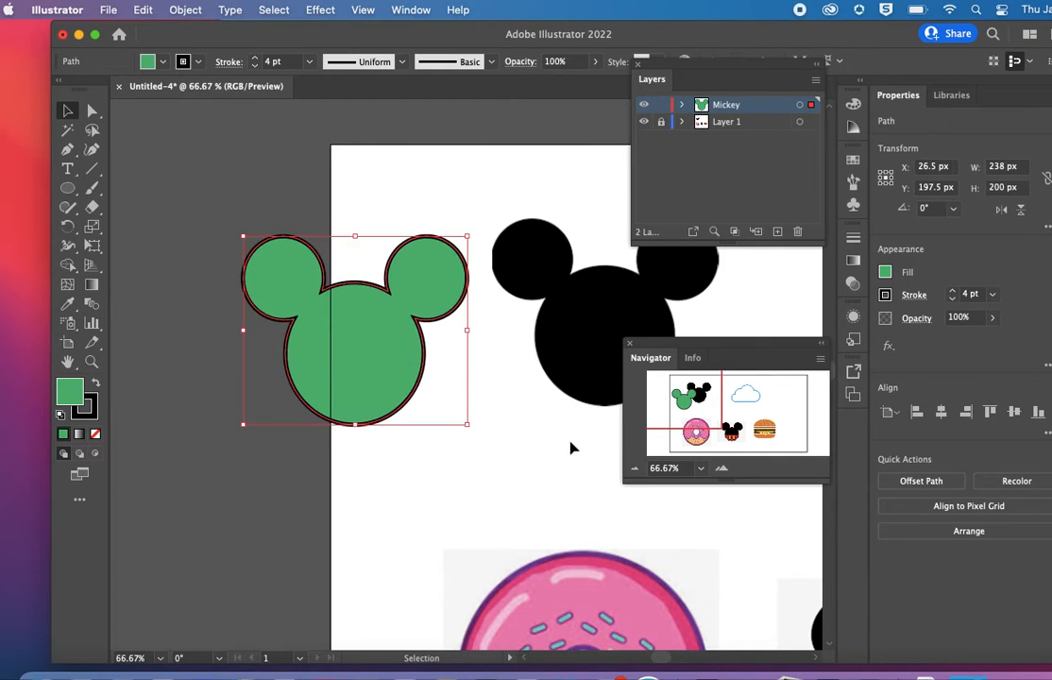
Draw an ellipse of about 123 × 106 px over the cloud's upper-left bump, with 64% opacity, and align it to the outline
left_click_drag(681, 398, 755, 400)
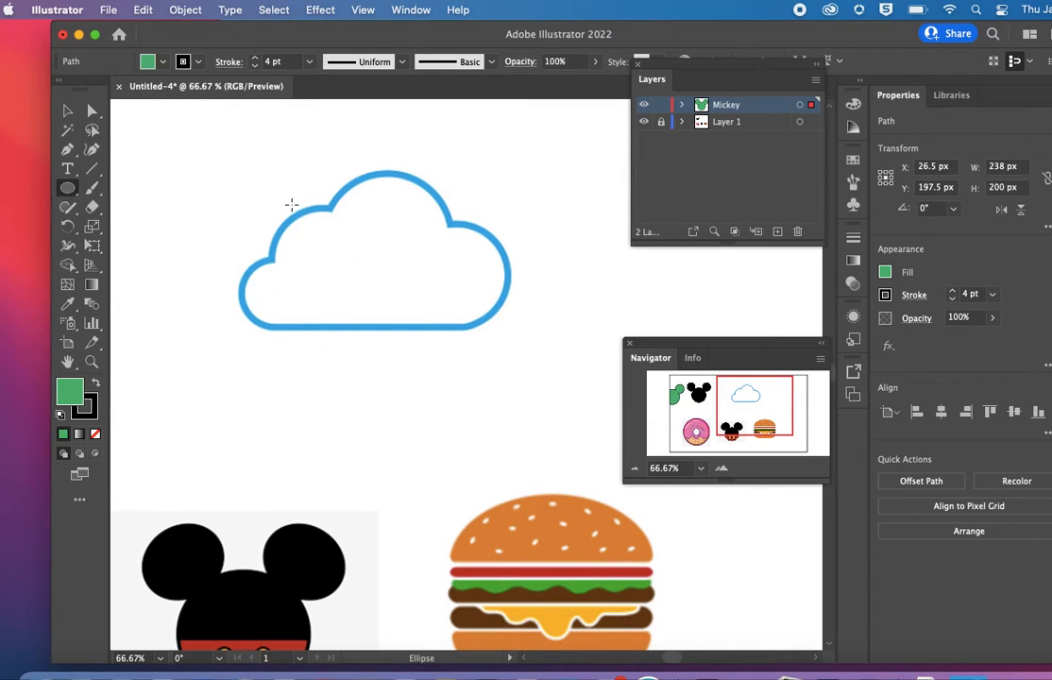
left_click_drag(263, 208, 380, 306)
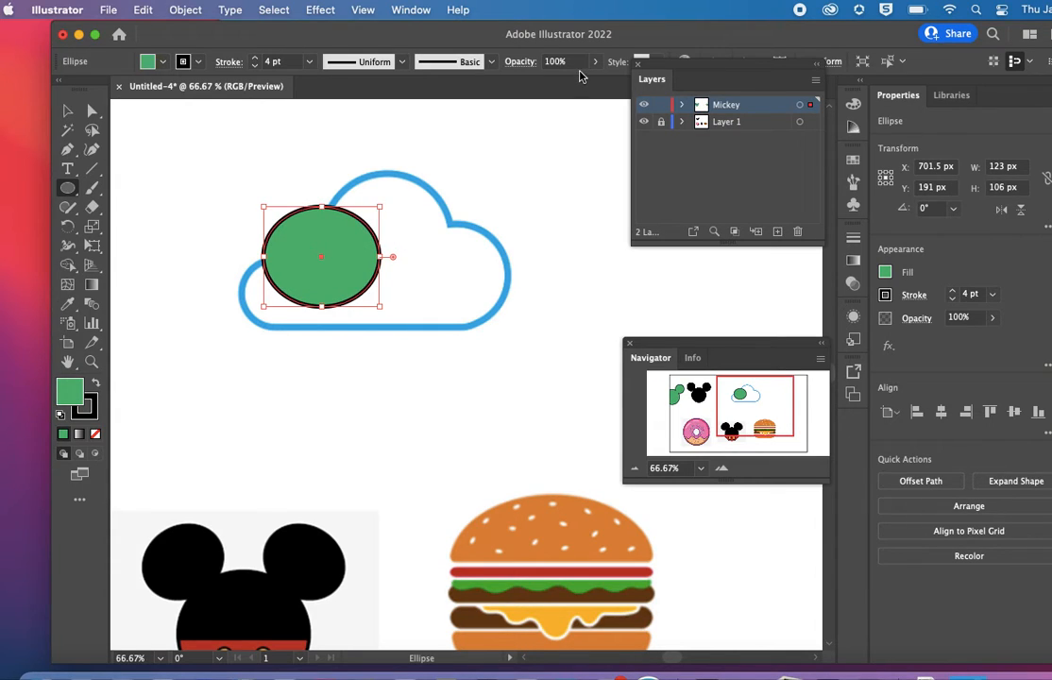
left_click(595, 61)
left_click_drag(593, 83, 571, 85)
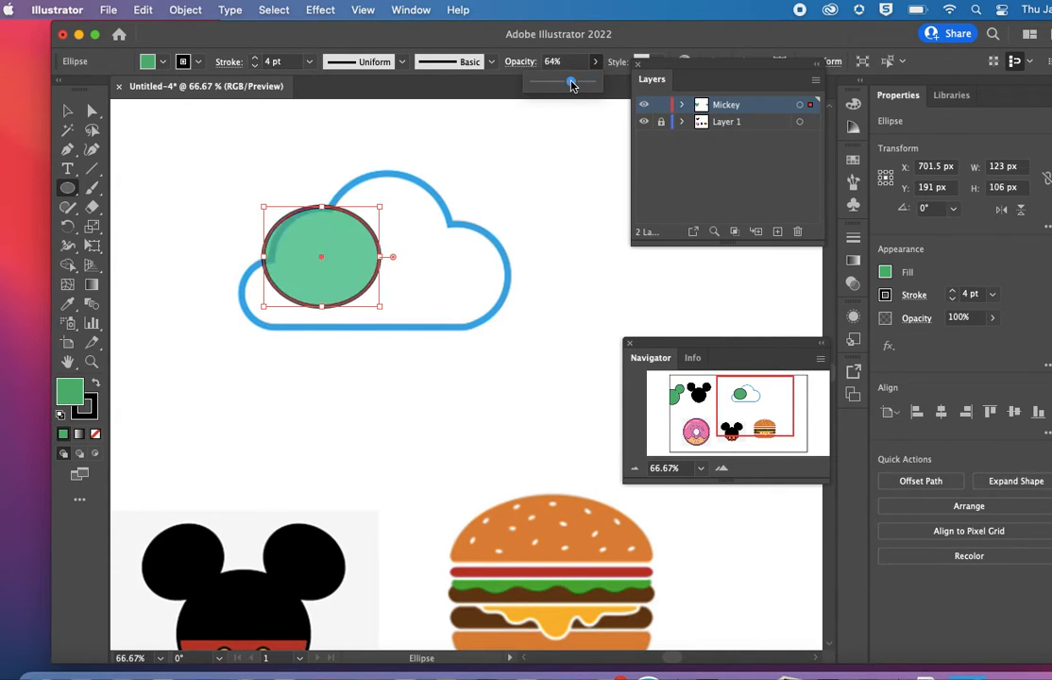
left_click_drag(322, 263, 329, 265)
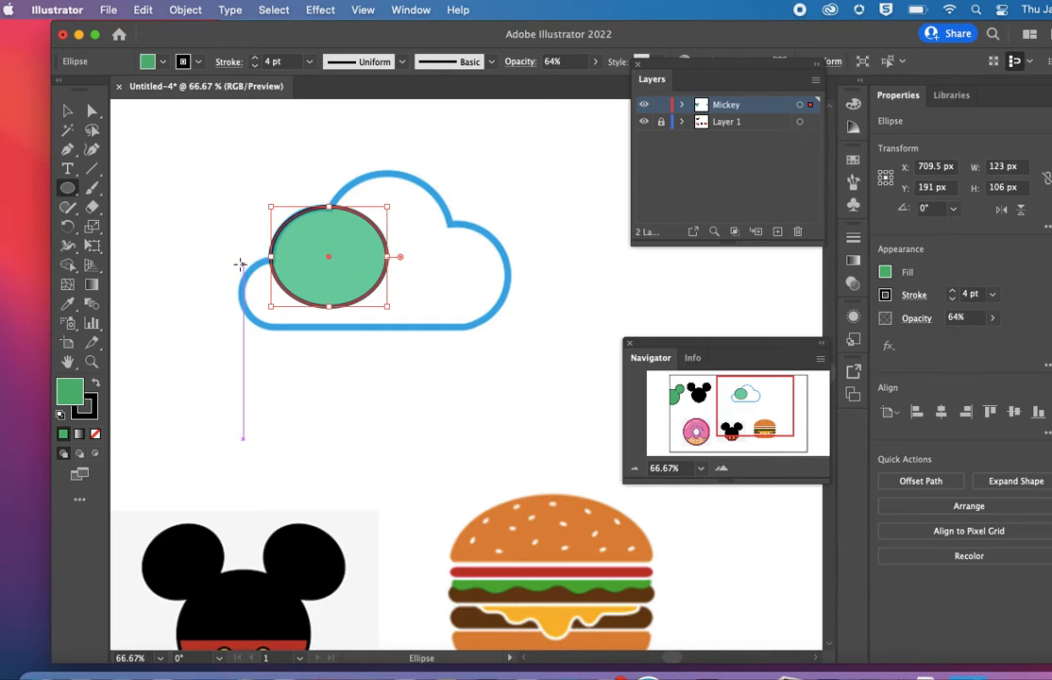
Draw an ellipse of about 83 × 74 px over the cloud's lower-left bump and one about 141 px wide over its top bump
left_click_drag(242, 254, 321, 325)
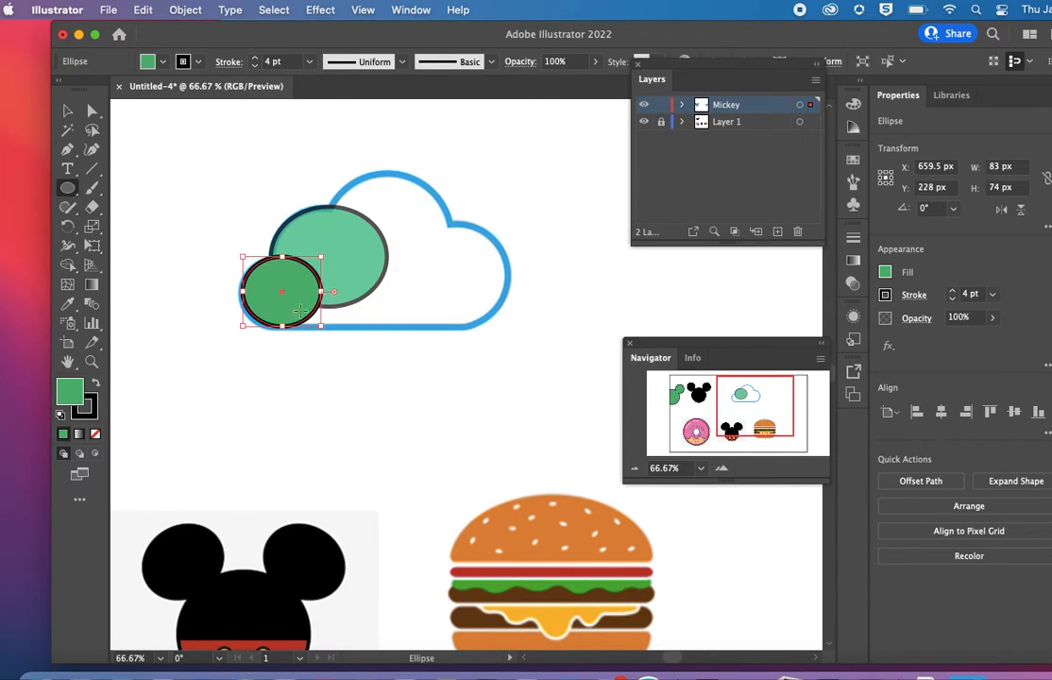
left_click_drag(280, 283, 280, 297)
mouse_move(340, 177)
left_mouse_down()
mouse_move(442, 258)
mouse_move(454, 291)
left_mouse_up()
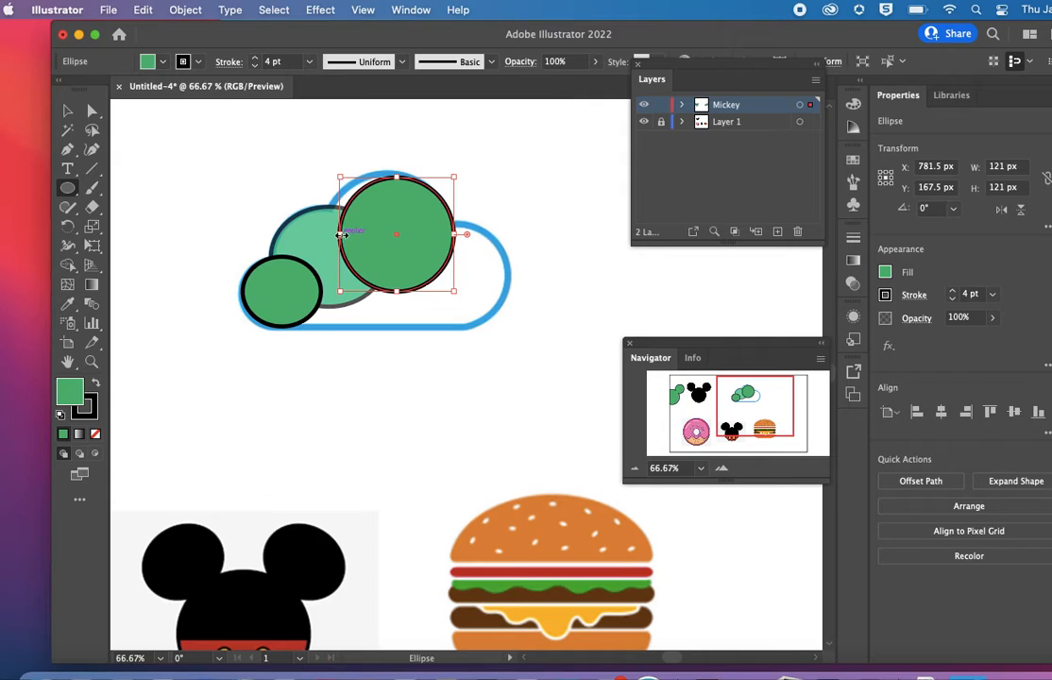
left_click_drag(340, 233, 321, 235)
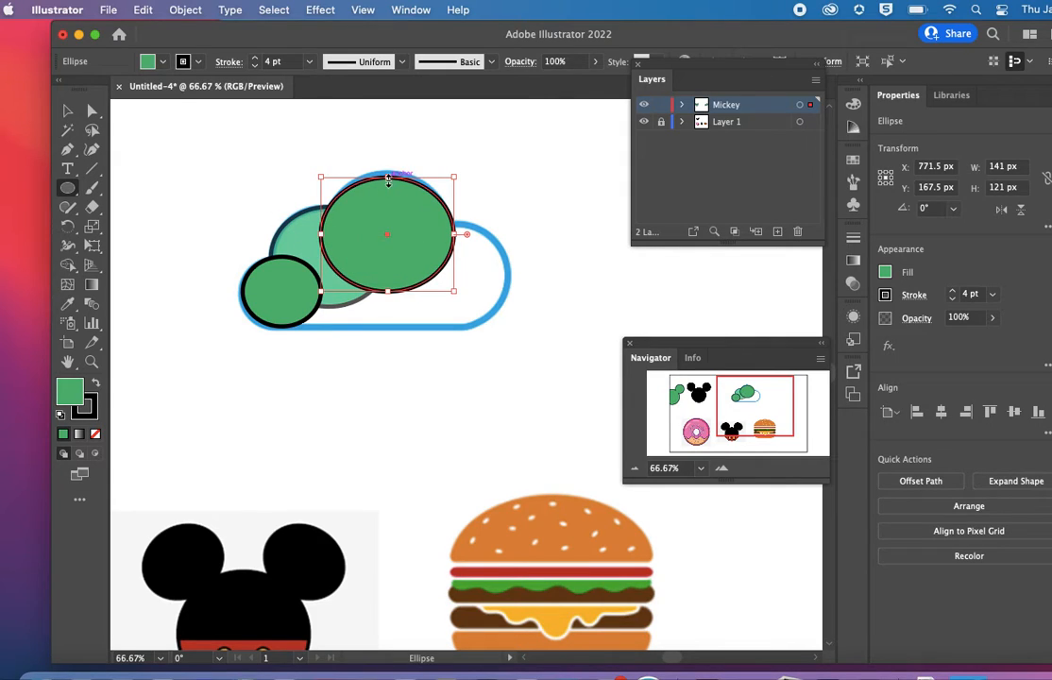
left_click_drag(387, 178, 387, 172)
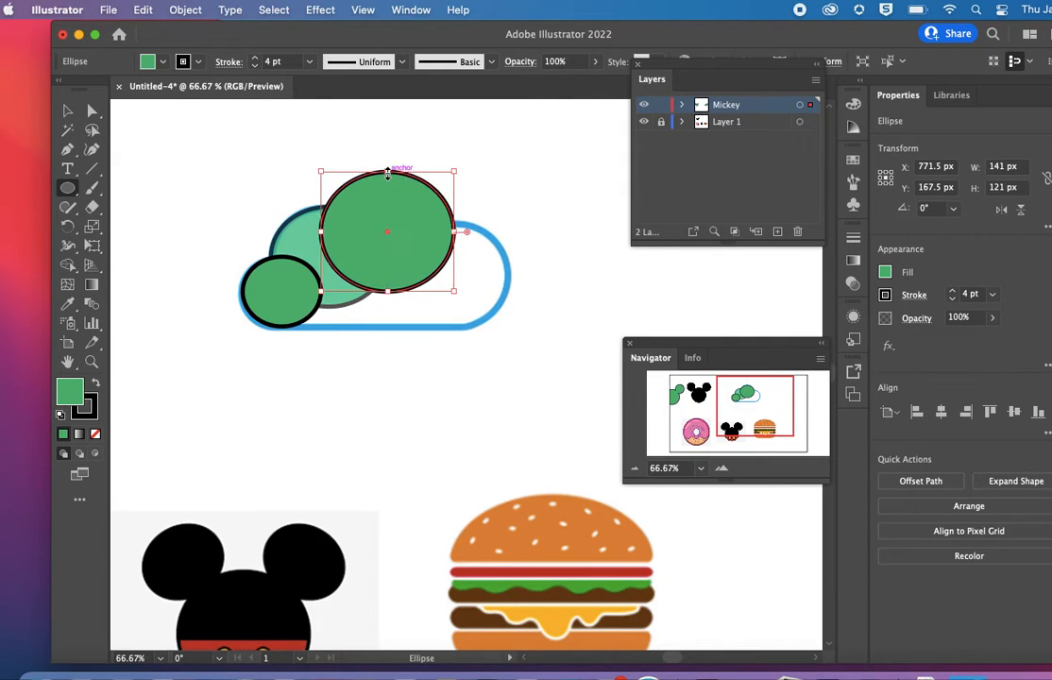
Draw a circle about 111 px across over the cloud's right bump and a rounded rectangle of about 196 × 43 px along its base
left_click_drag(404, 223, 458, 325)
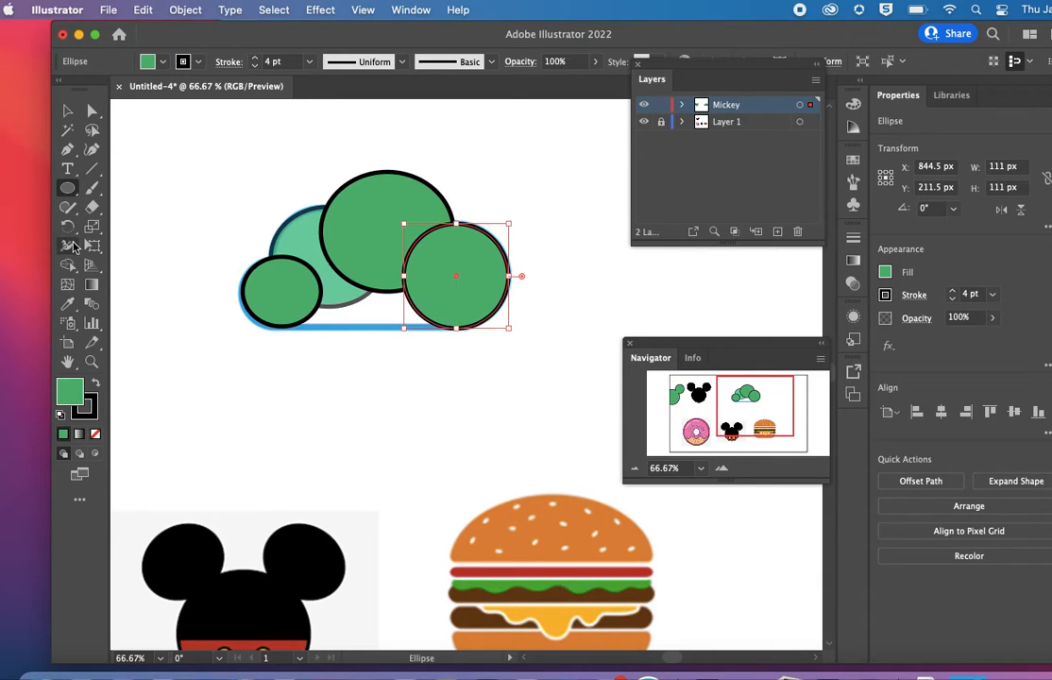
left_click(68, 189)
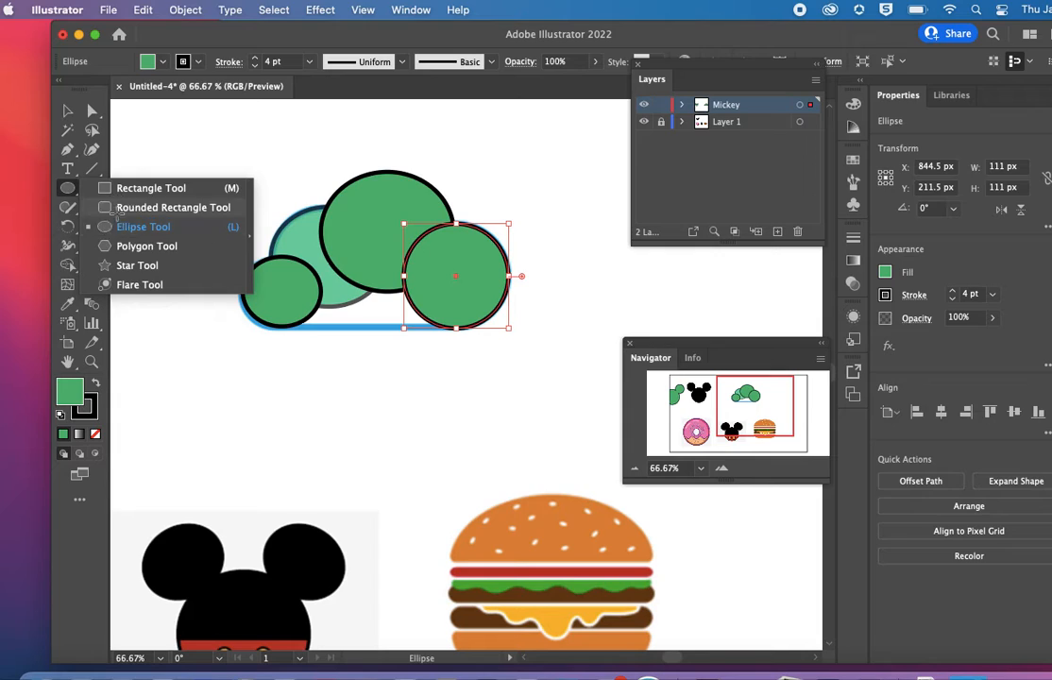
left_click(106, 207)
left_click_drag(276, 287, 461, 326)
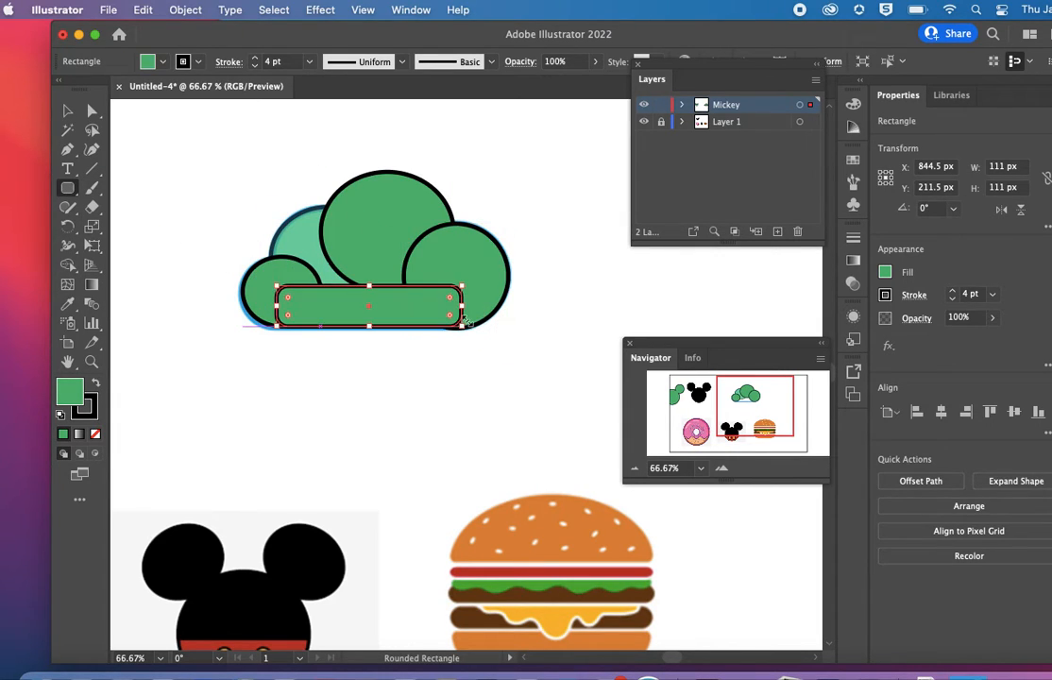
Shorten the cloud's right circle to about 109 px high so its lower edge lines up with the rounded rectangle's base
key("super+equal")
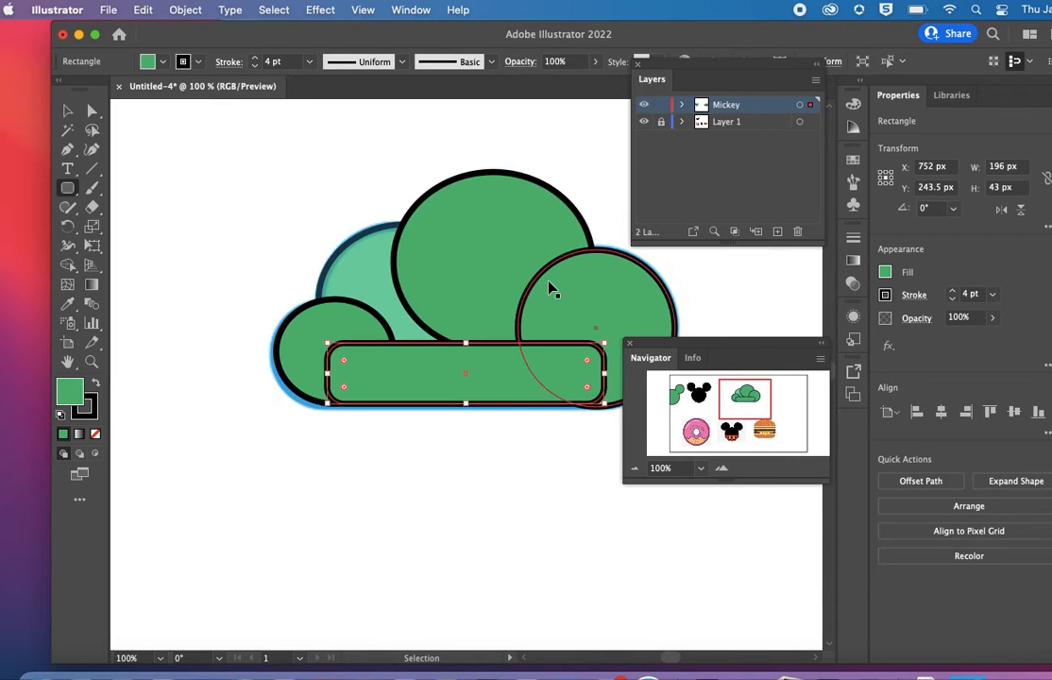
key("super+equal")
scroll(548, 280, "right", 6)
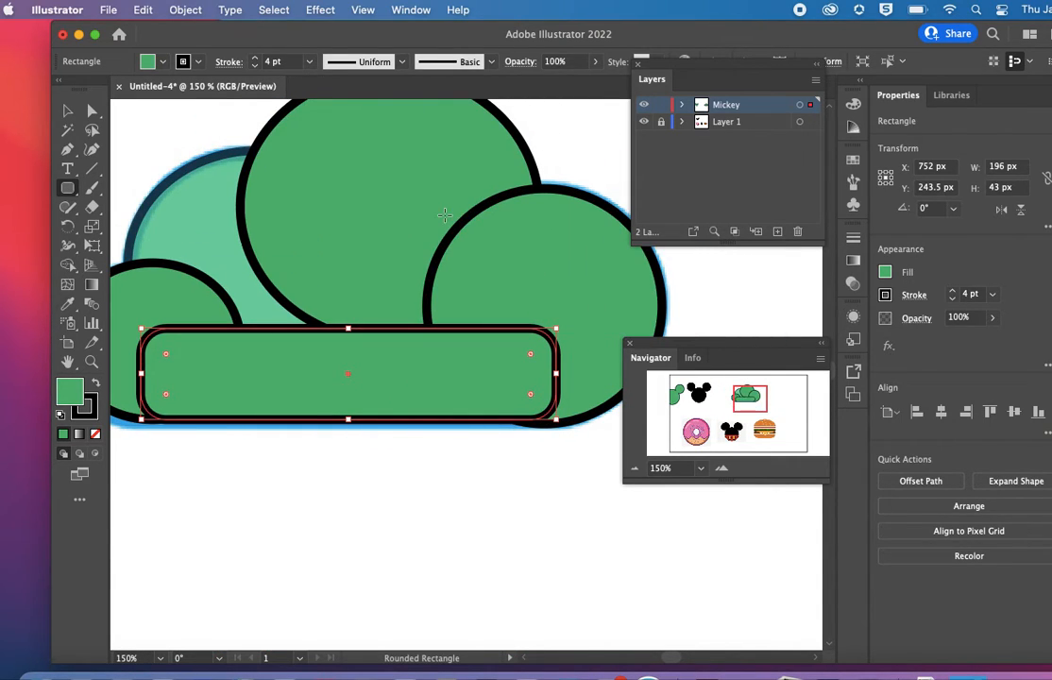
left_click(67, 111)
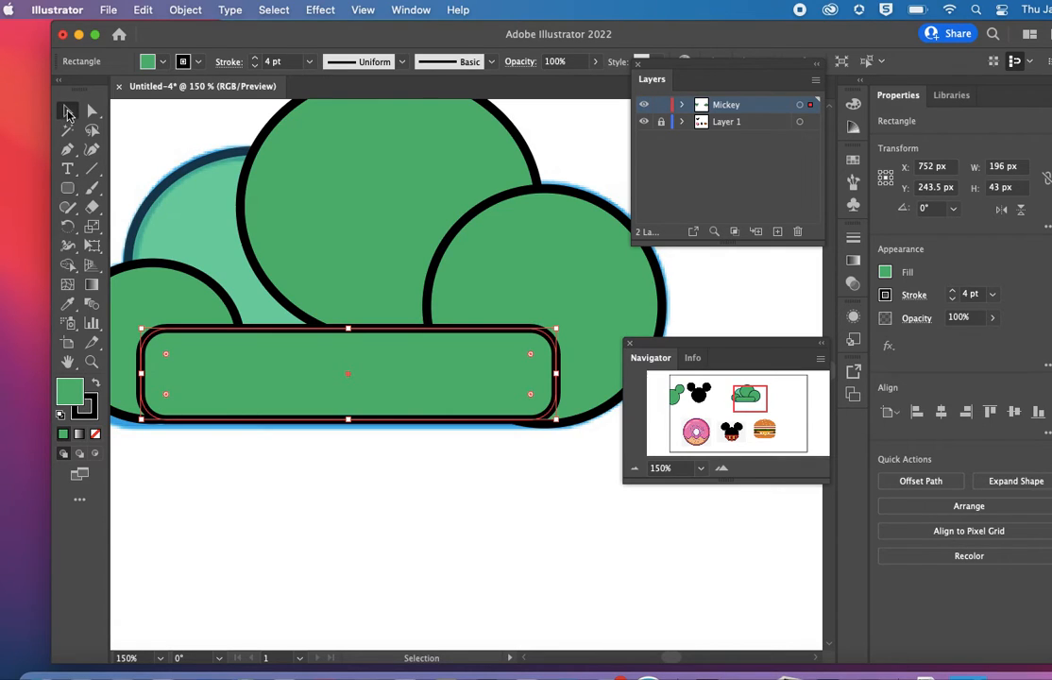
left_click(590, 279)
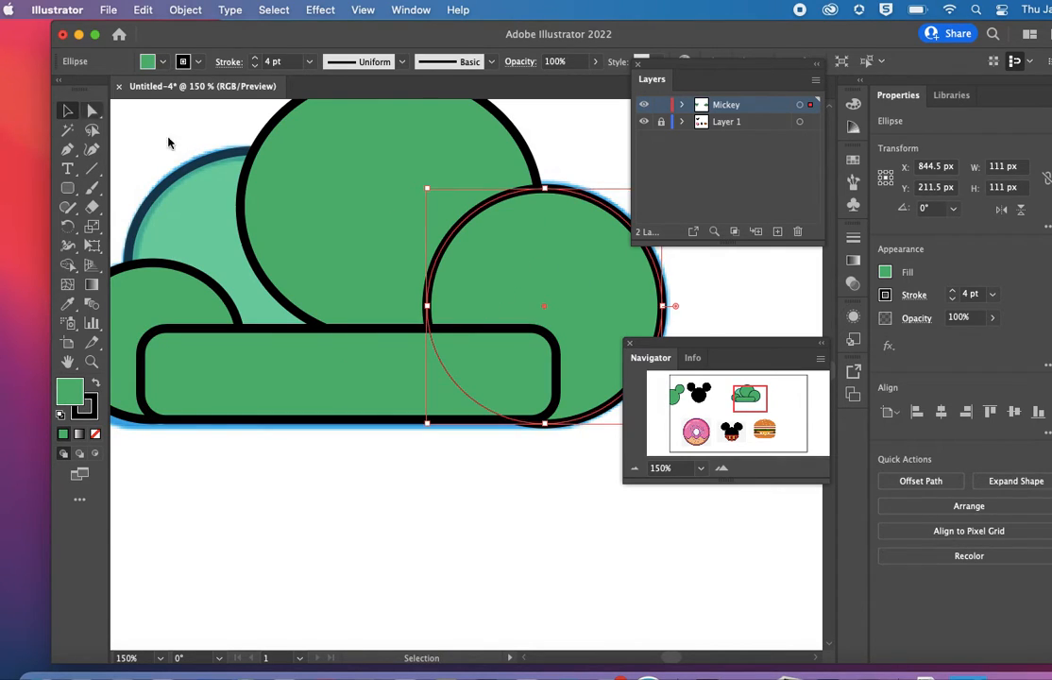
left_click_drag(544, 425, 547, 418)
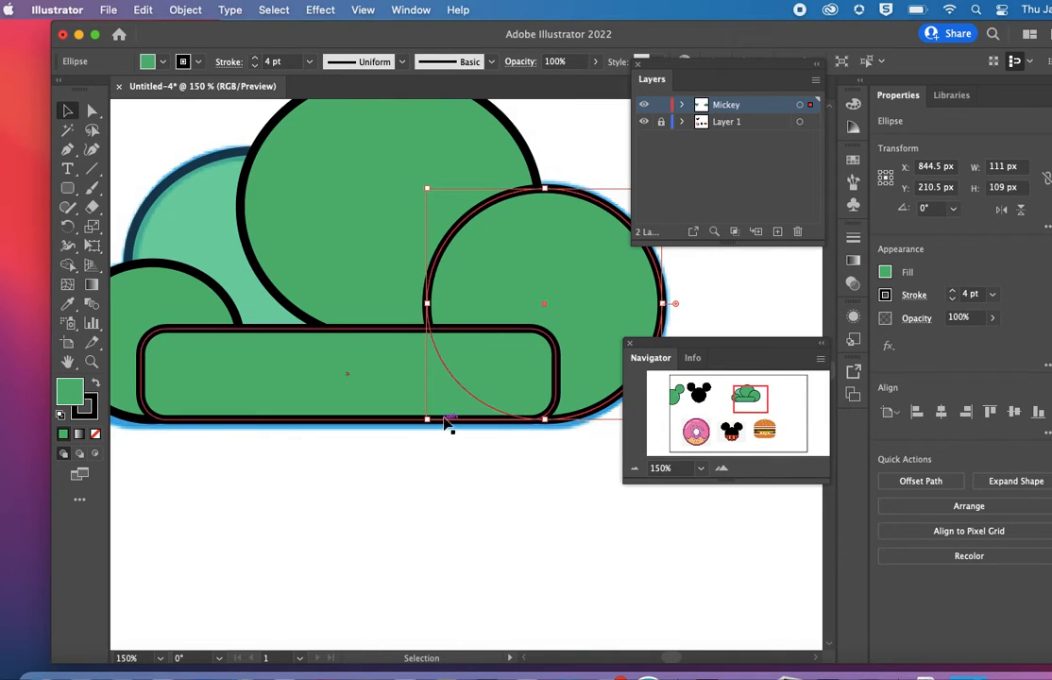
left_click(485, 501)
Select the four ellipses and the rounded rectangle and merge them into one cloud with the Shape Builder tool
key("super+1")
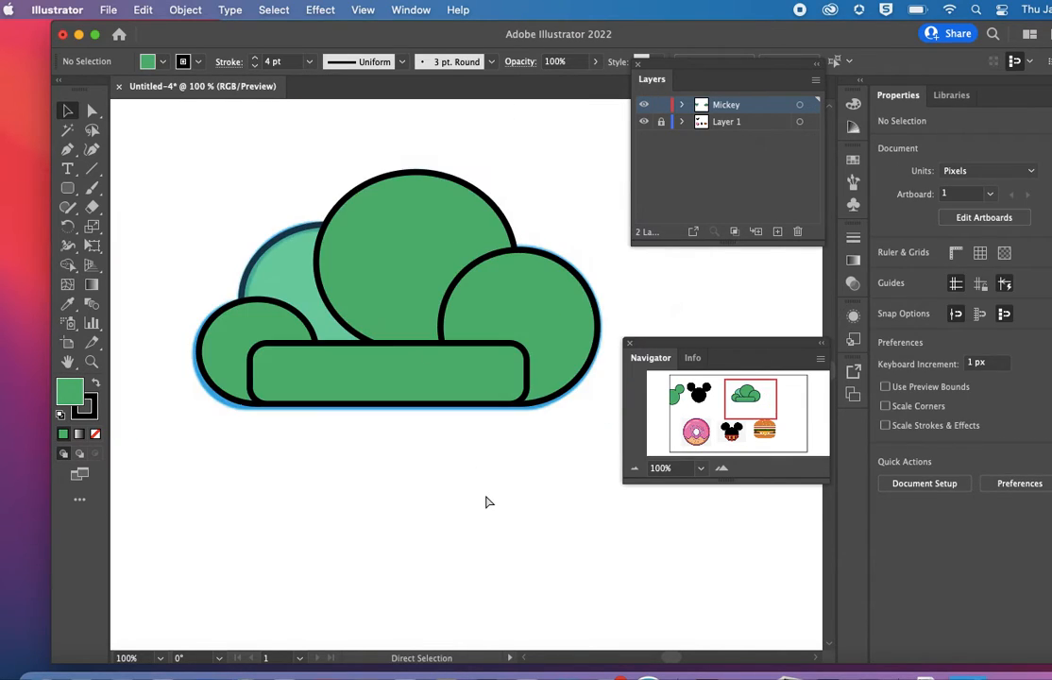
key("super+minus")
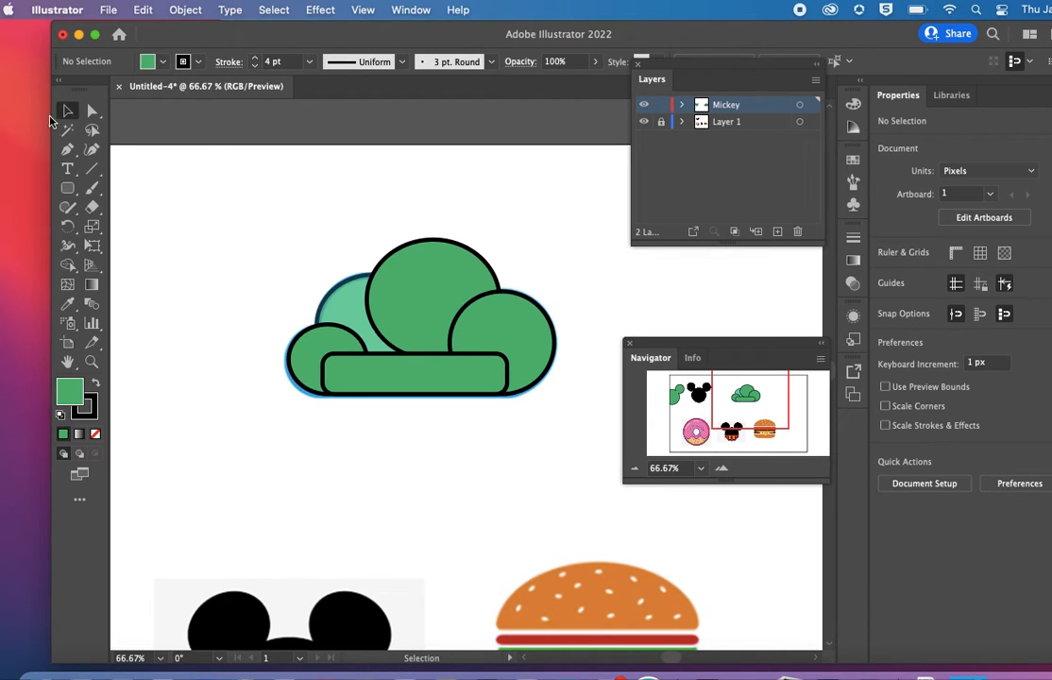
left_click_drag(216, 236, 511, 395)
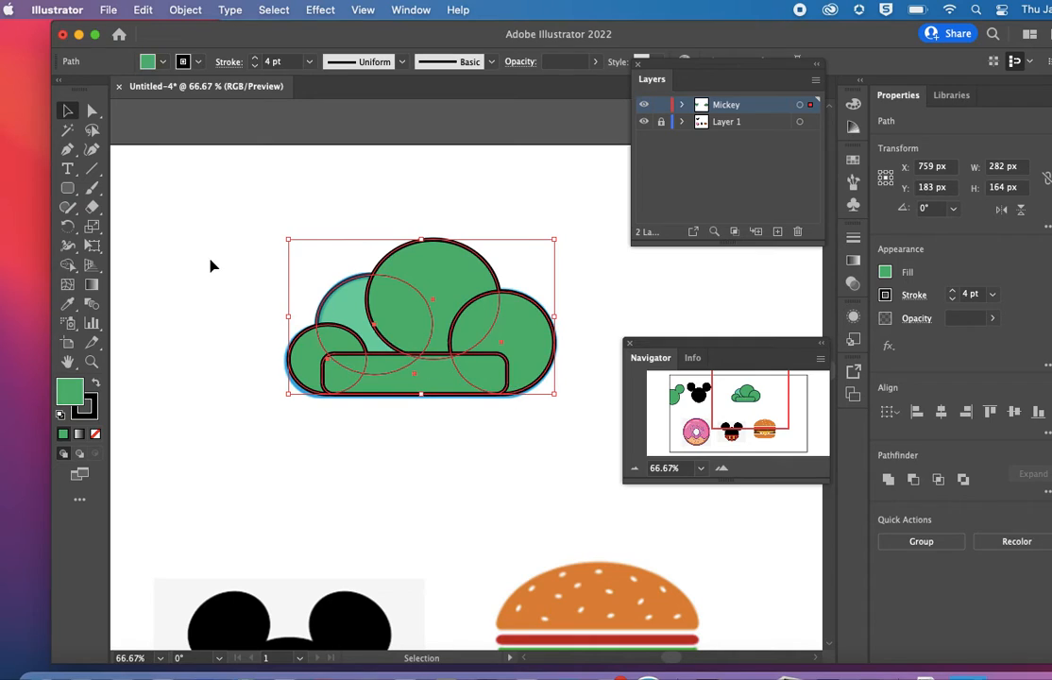
left_click(68, 266)
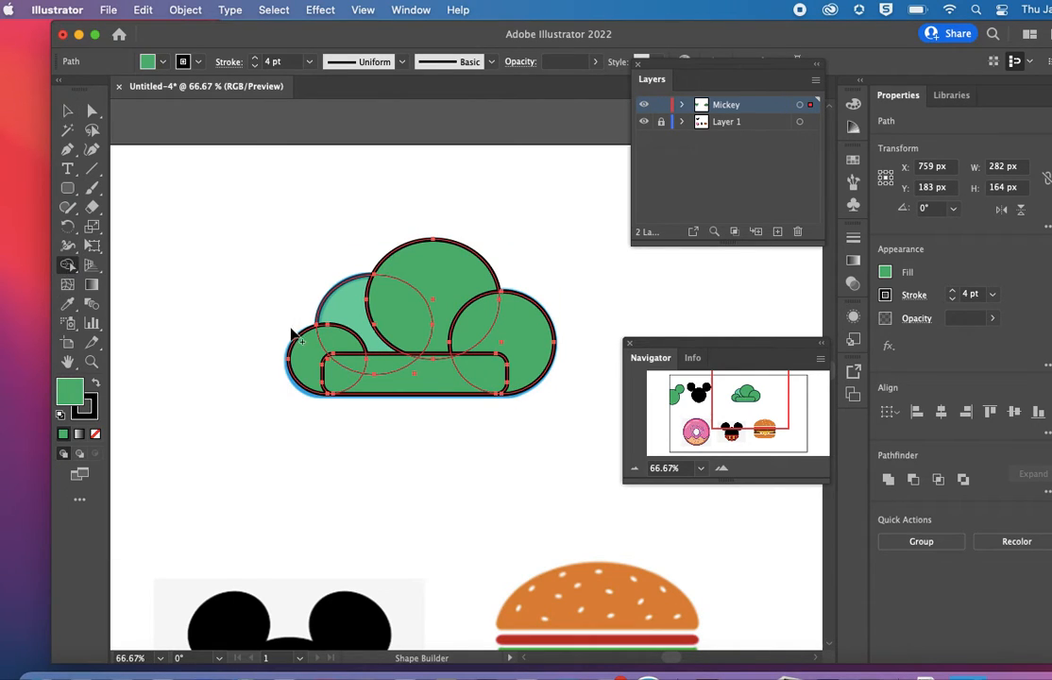
mouse_move(304, 347)
left_mouse_down()
mouse_move(349, 372)
mouse_move(347, 348)
mouse_move(377, 346)
mouse_move(378, 383)
mouse_move(417, 376)
mouse_move(441, 362)
mouse_move(392, 334)
mouse_move(423, 326)
mouse_move(476, 345)
mouse_move(477, 365)
mouse_move(511, 362)
mouse_move(510, 348)
mouse_move(399, 364)
left_mouse_up()
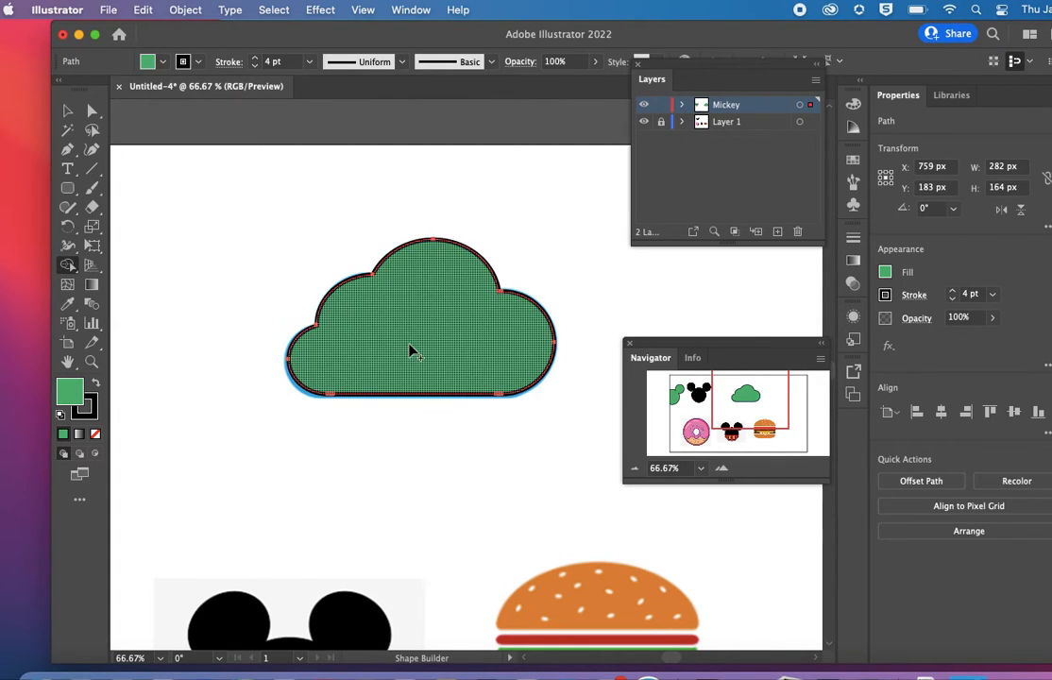
Move the merged cloud up and to the left of the blue reference outline
left_click(67, 111)
left_click(437, 326)
left_click_drag(438, 326, 278, 256)
Fill the merged cloud with cyan
left_click(154, 66)
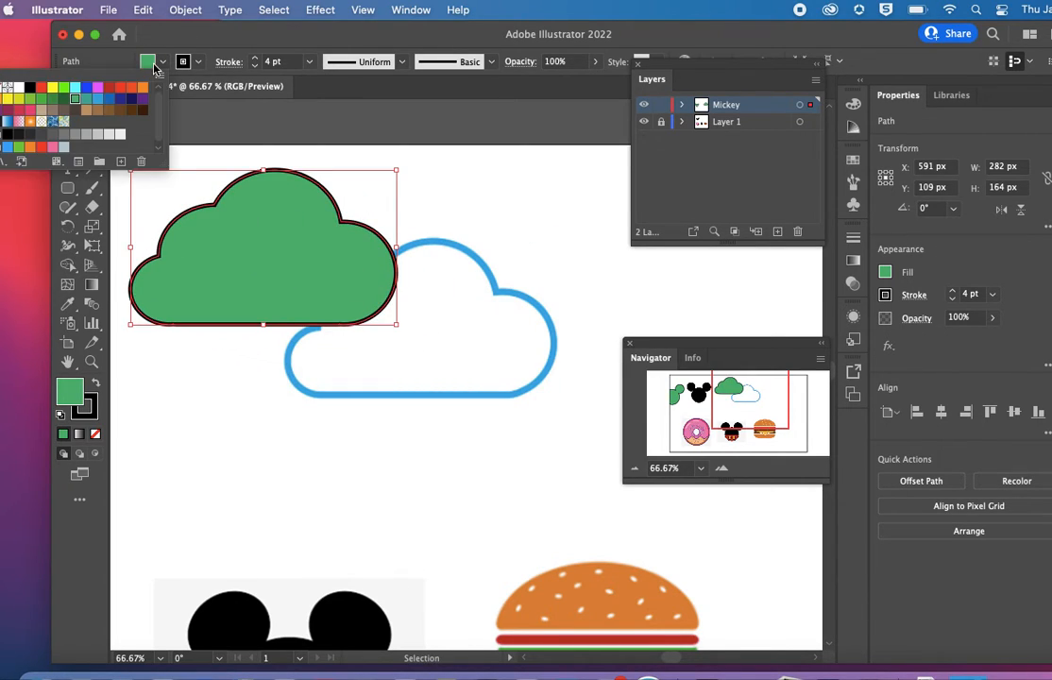
left_click(76, 91)
left_click(326, 245)
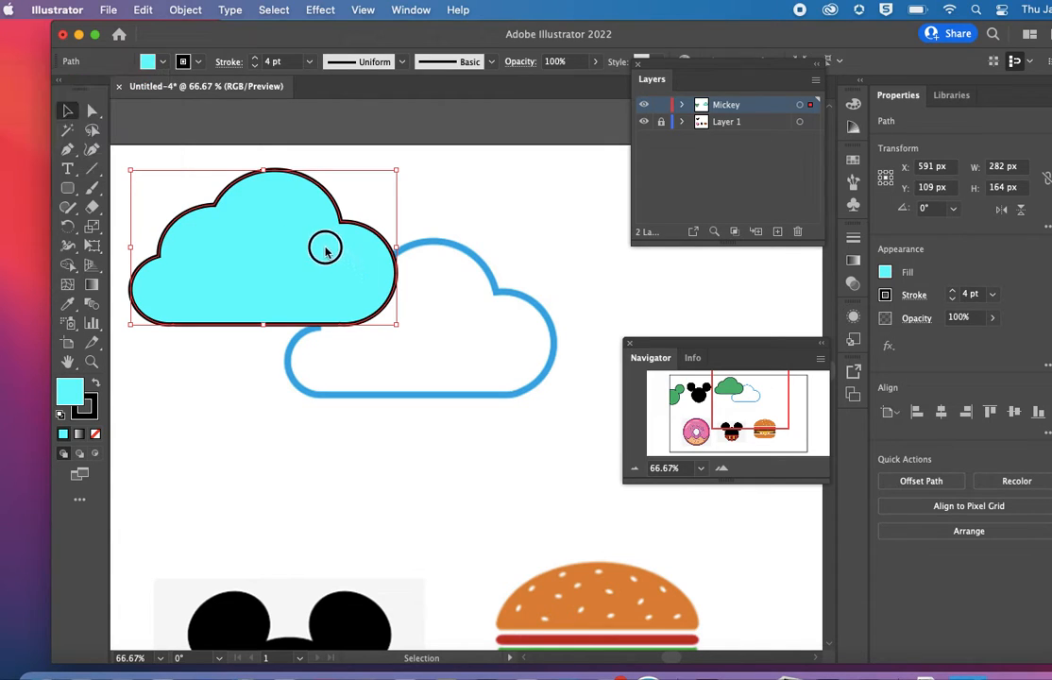
Move the cloud farther up from the blue outline and set its fill to white
left_click_drag(294, 238, 280, 201)
left_click(161, 66)
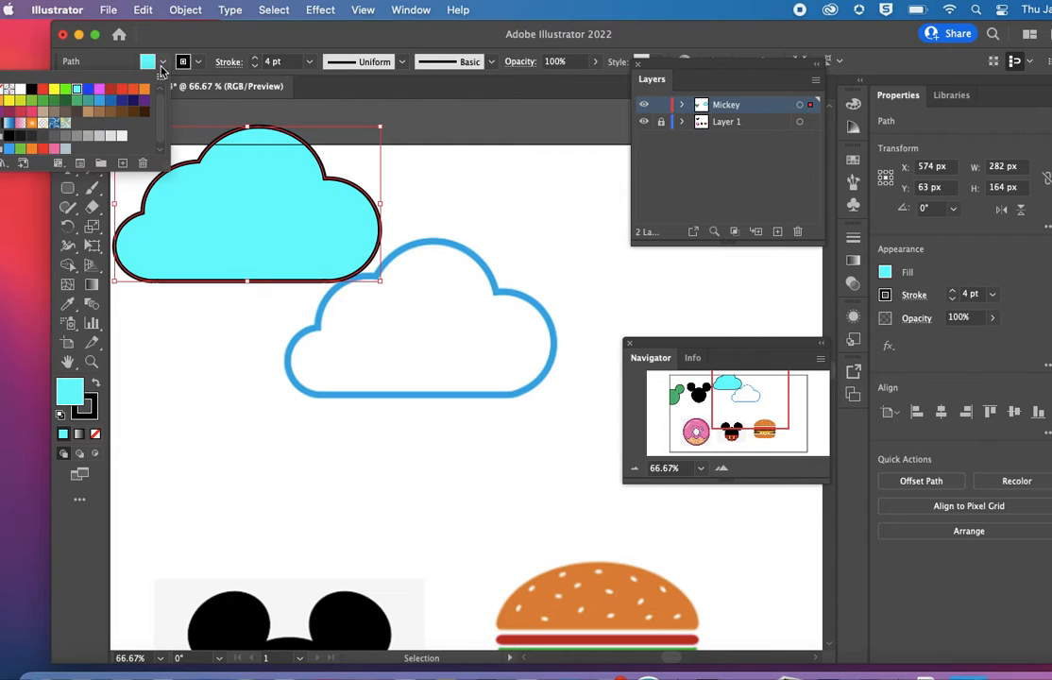
left_click(20, 90)
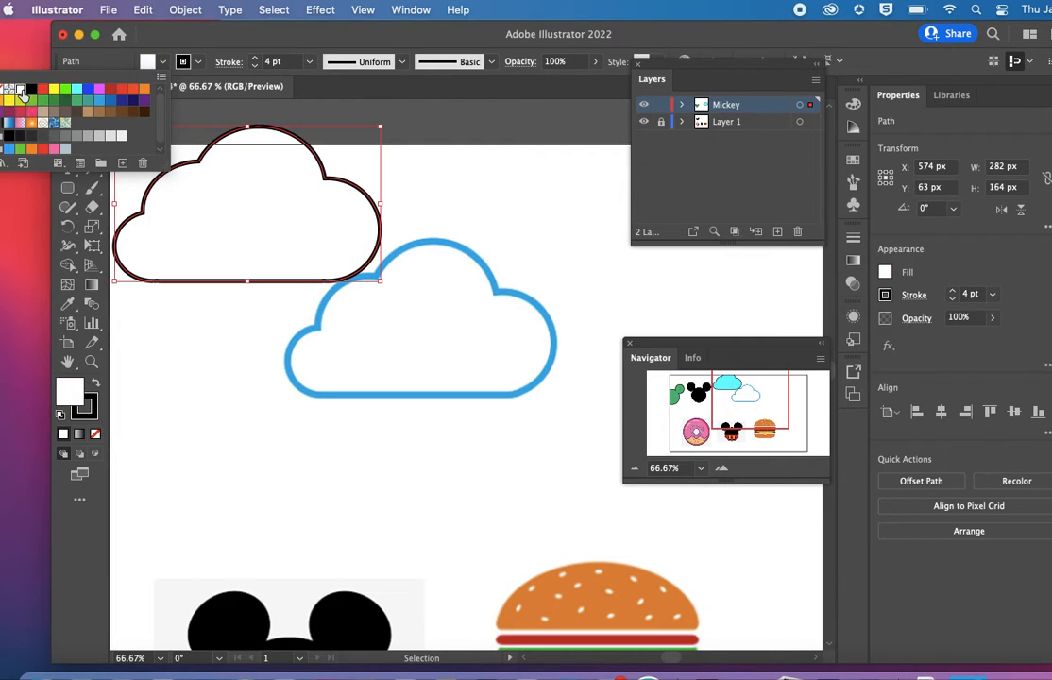
Try cyan and a light blue swatch as the white cloud's stroke colour
left_click(189, 66)
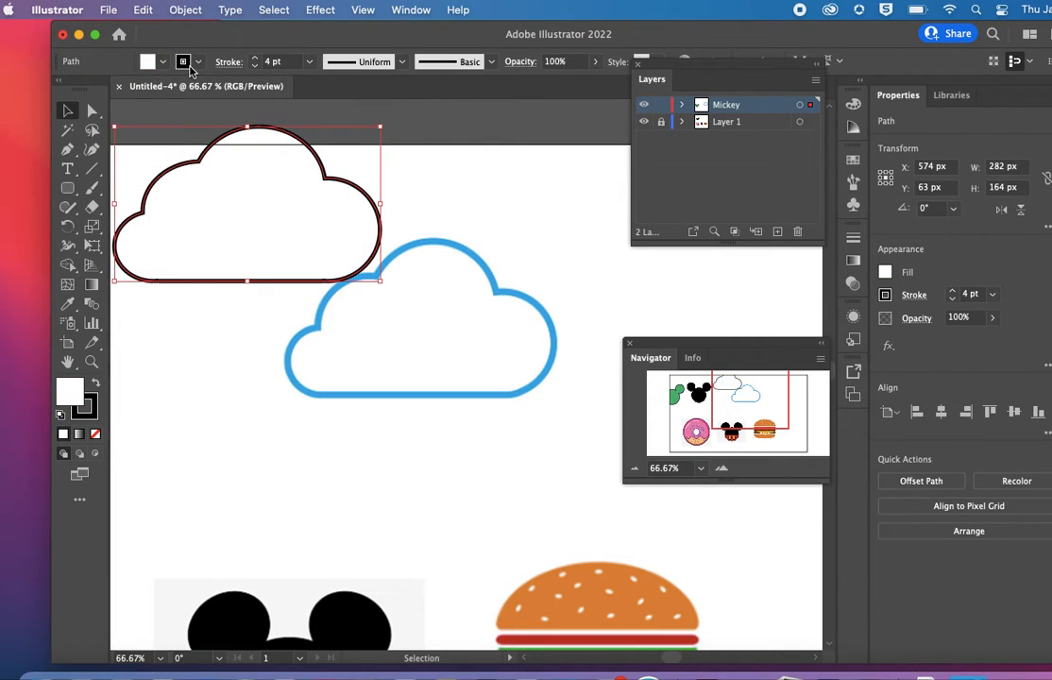
left_click(190, 67)
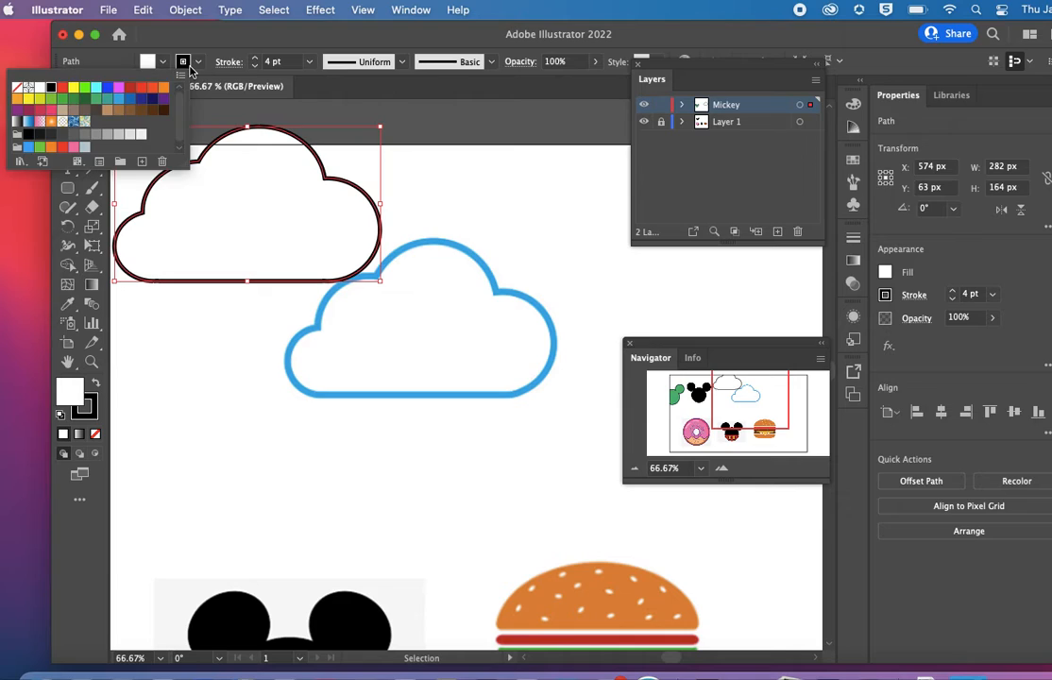
left_click(95, 89)
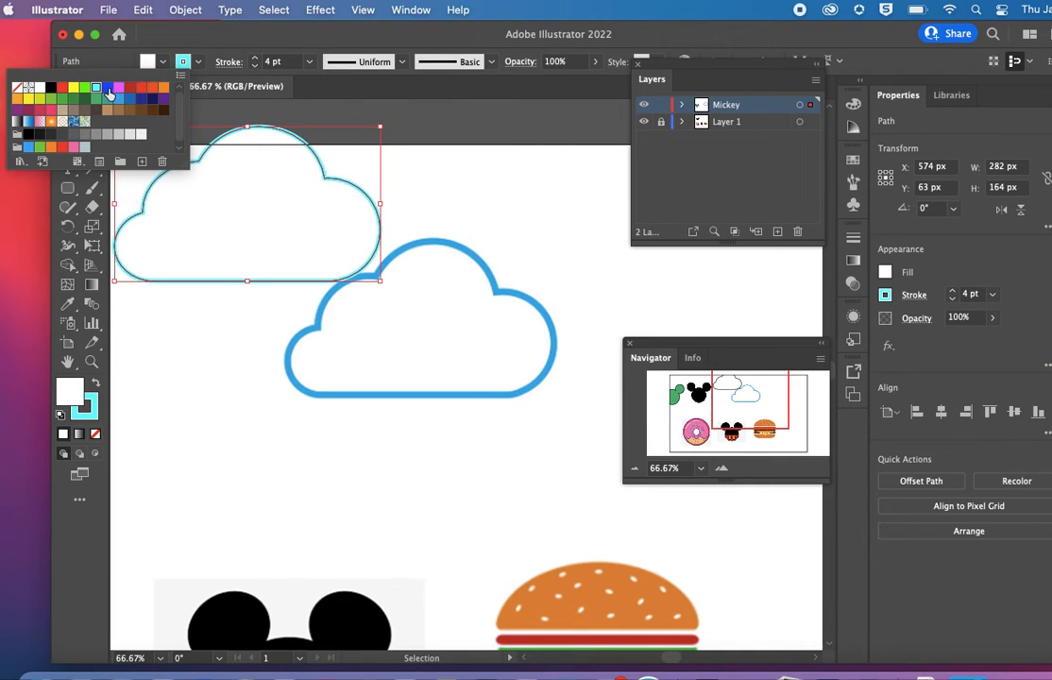
left_click(118, 104)
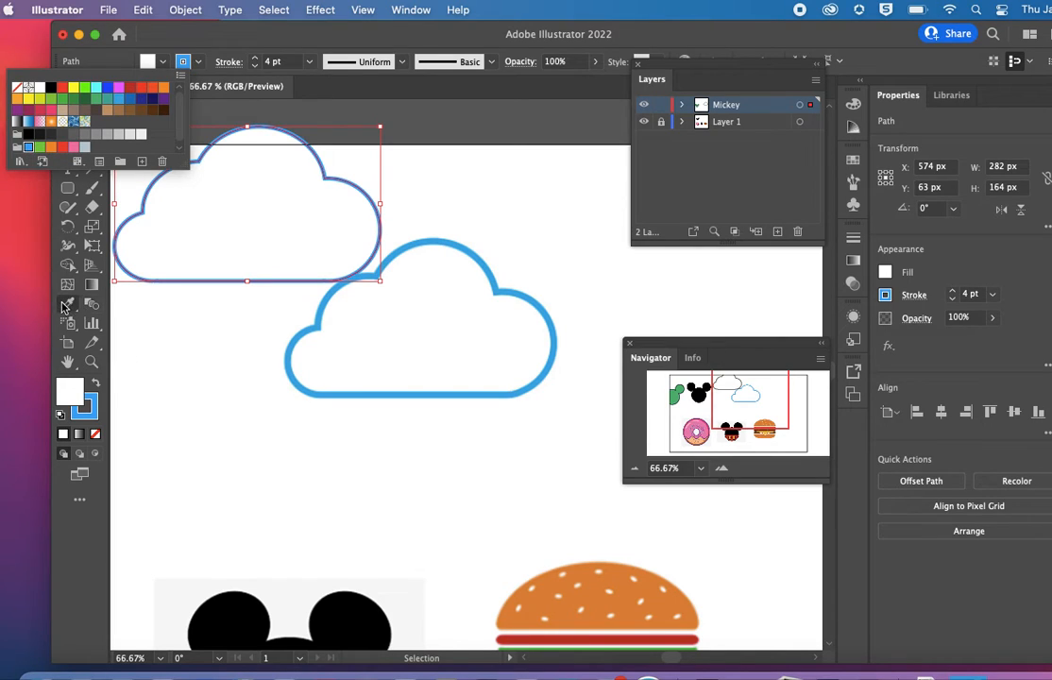
Sample the reference cloud's blue with the Eyedropper and swap it from the merged cloud's fill to its stroke
left_click(66, 305)
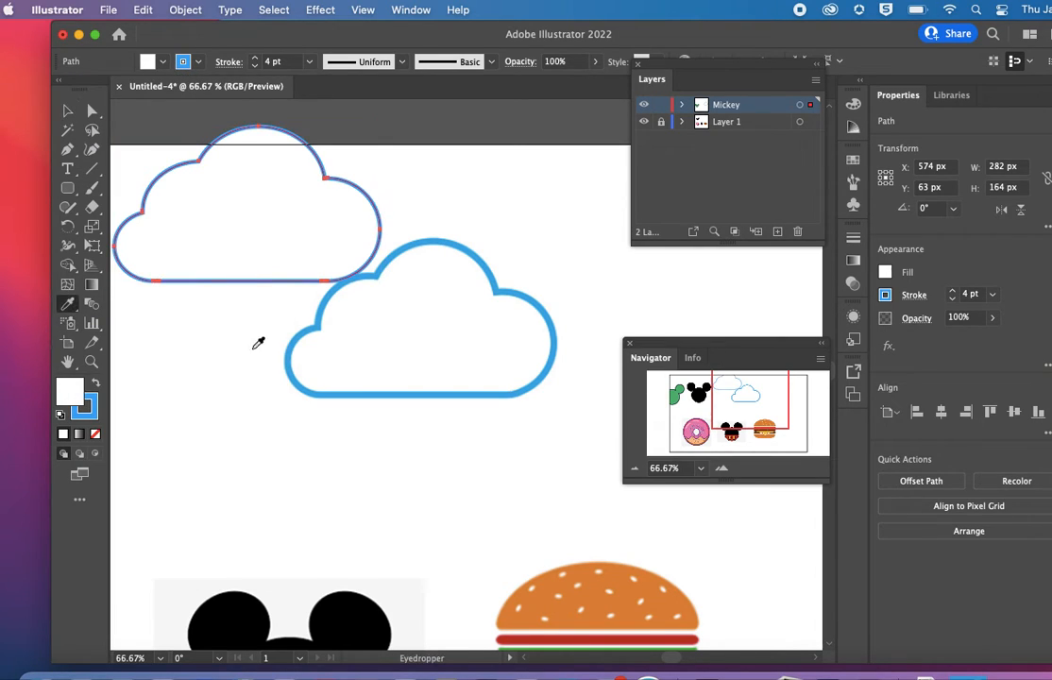
left_click(292, 366)
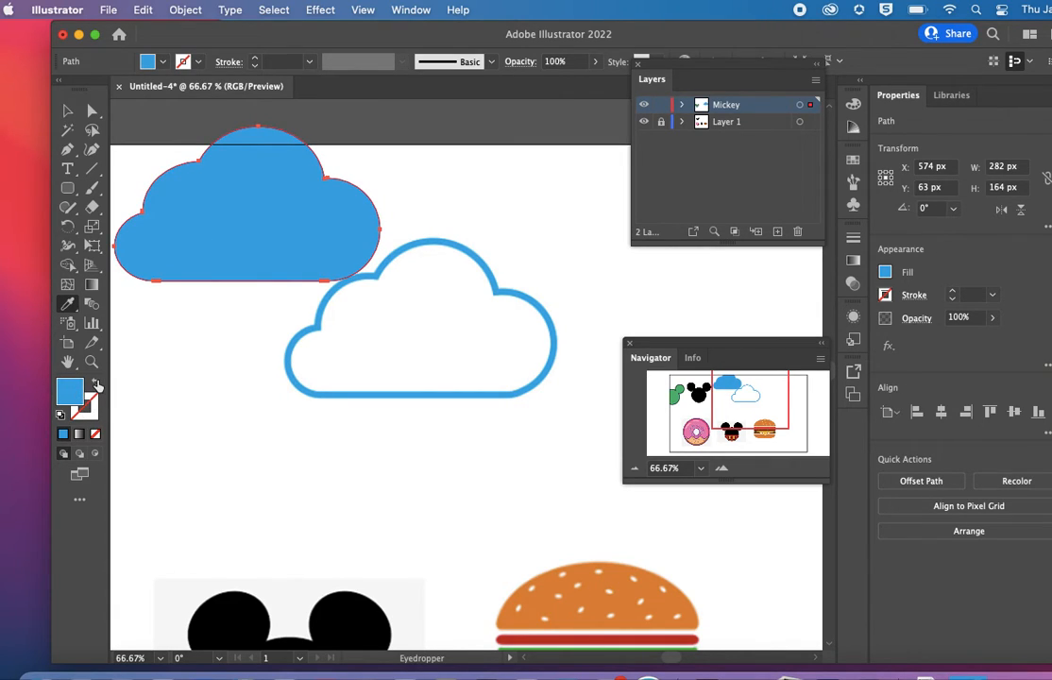
left_click(96, 384)
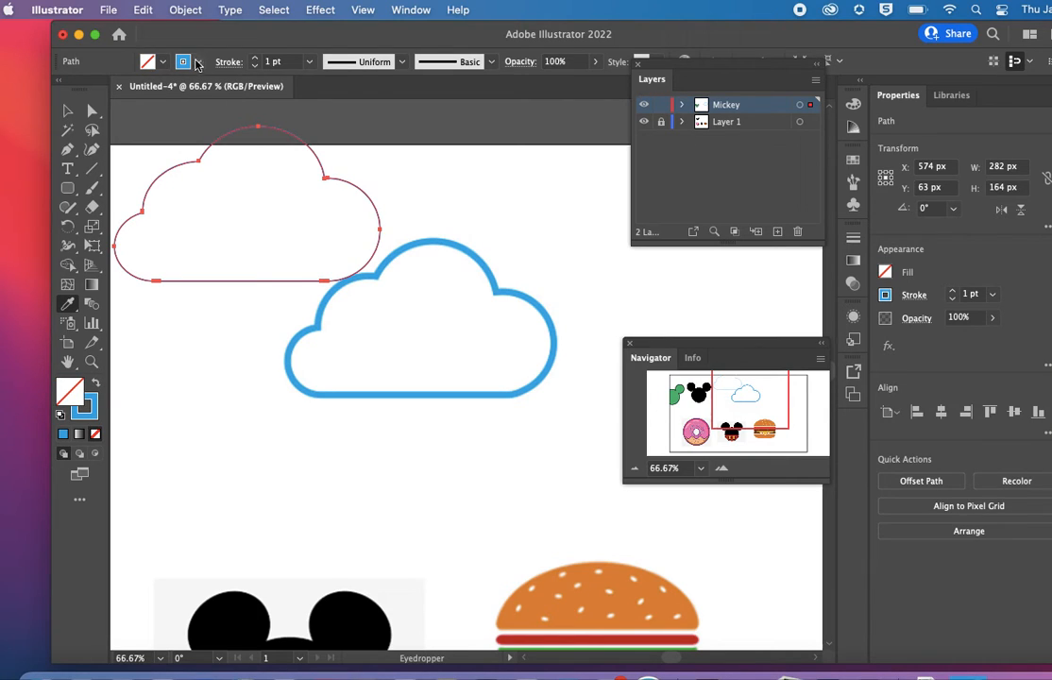
Increase the merged cloud's stroke weight to 10 pt and deselect it
left_click(254, 59)
left_click(254, 59)
left_click(254, 58)
left_click(254, 58)
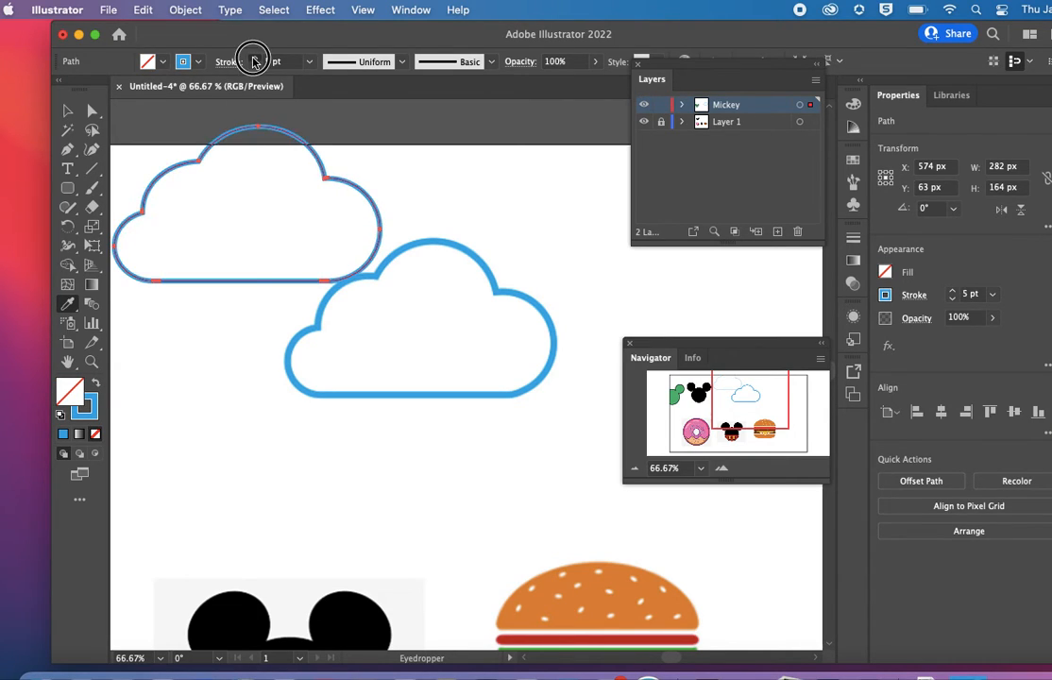
left_click(254, 58)
left_click(254, 58)
left_click(254, 58)
left_click(254, 58)
left_click(254, 58)
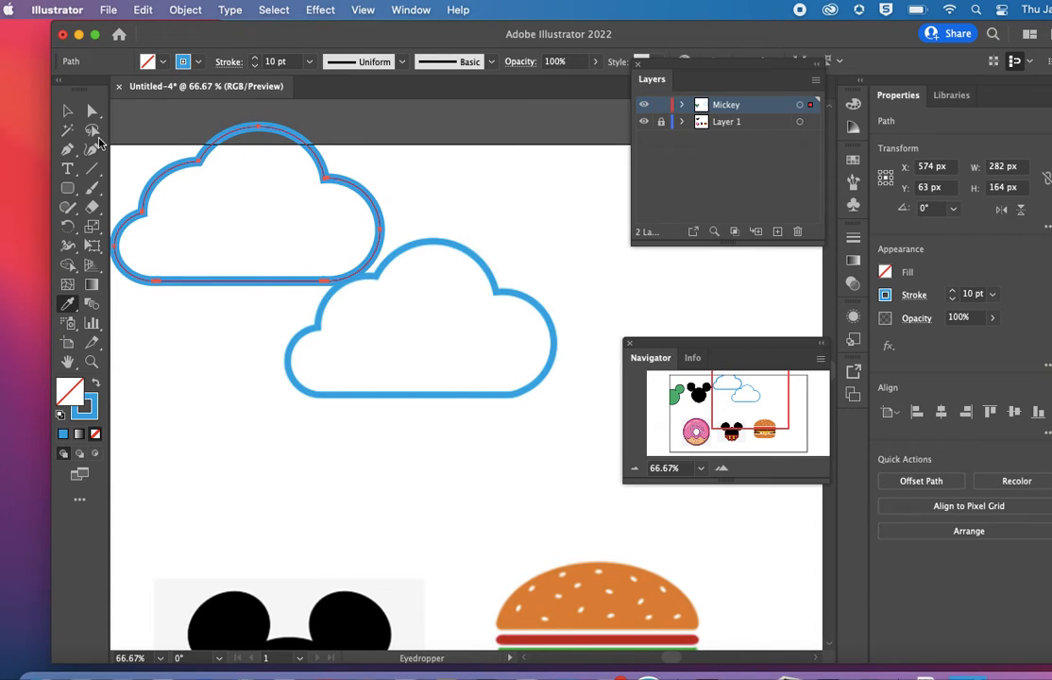
left_click(62, 106)
left_click(551, 217)
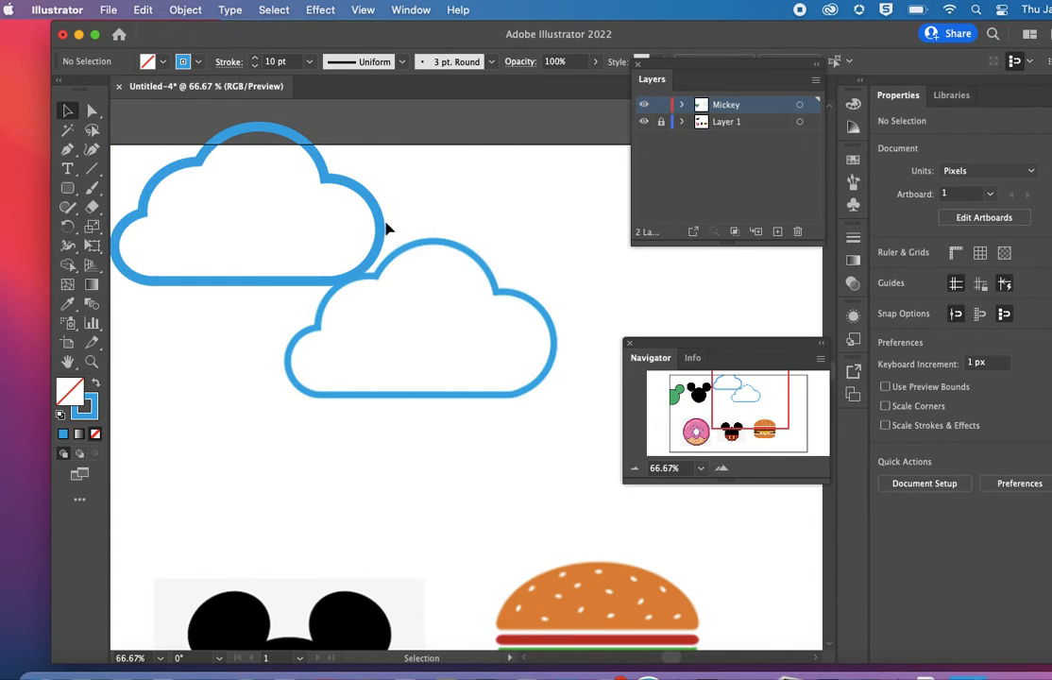
Move the merged cloud farther up from the reference and reduce its stroke weight to 9 pt
left_click_drag(382, 225, 380, 199)
left_click(255, 67)
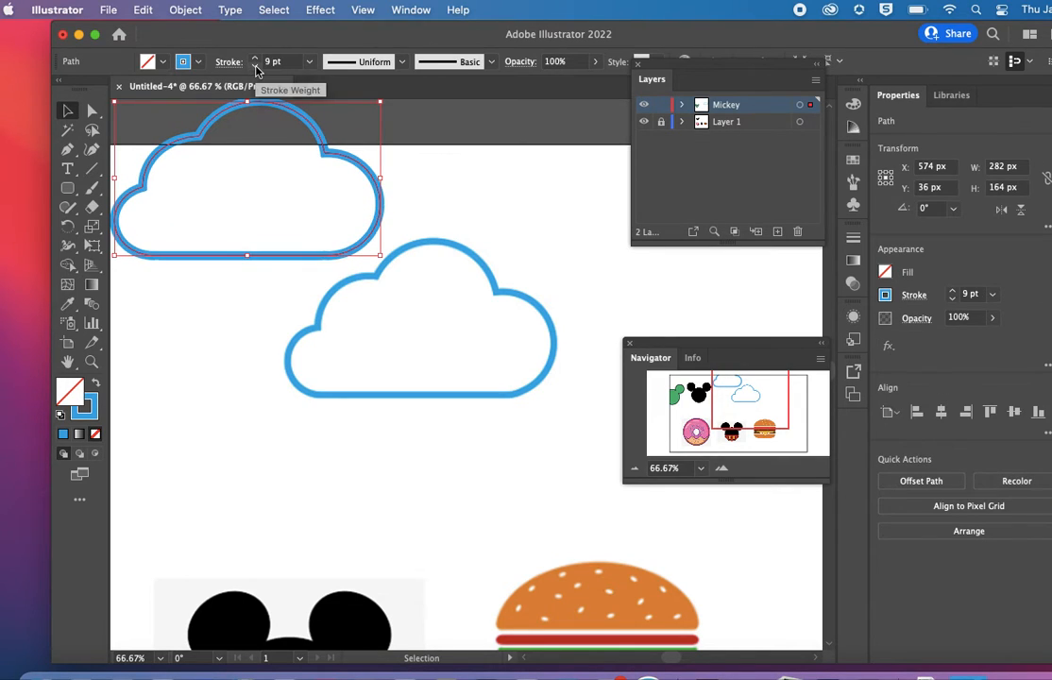
left_click(534, 254)
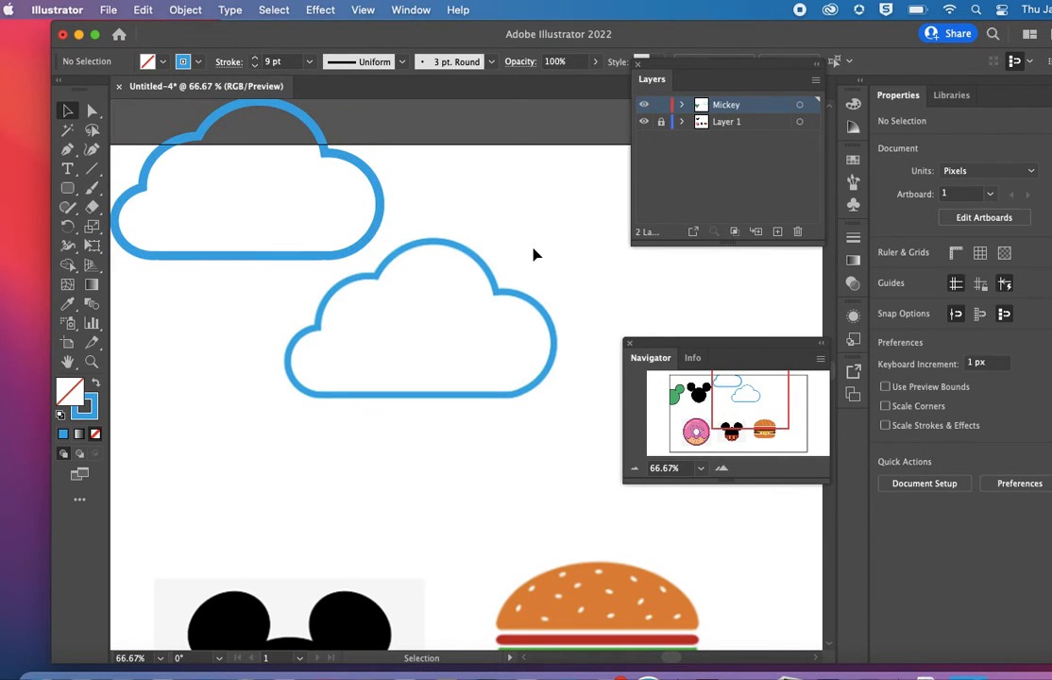
Trace the reference donut's outer edge with an ellipse about 263 by 266 px and its hole with one about 65 by 70 px
key("super+minus")
key("super+minus")
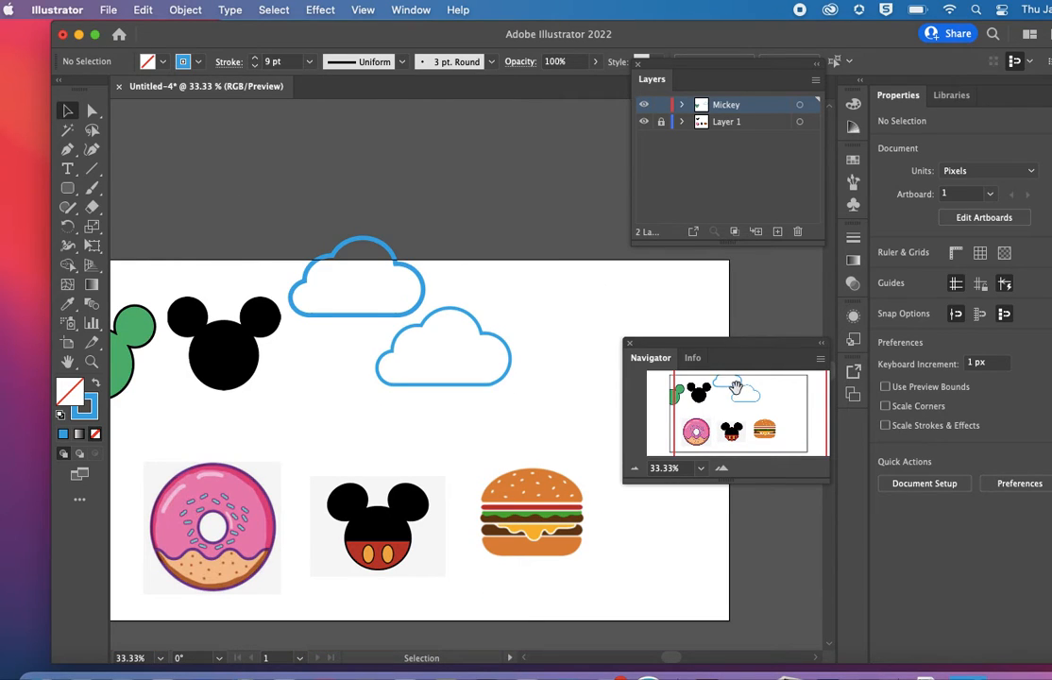
left_click_drag(745, 398, 722, 435)
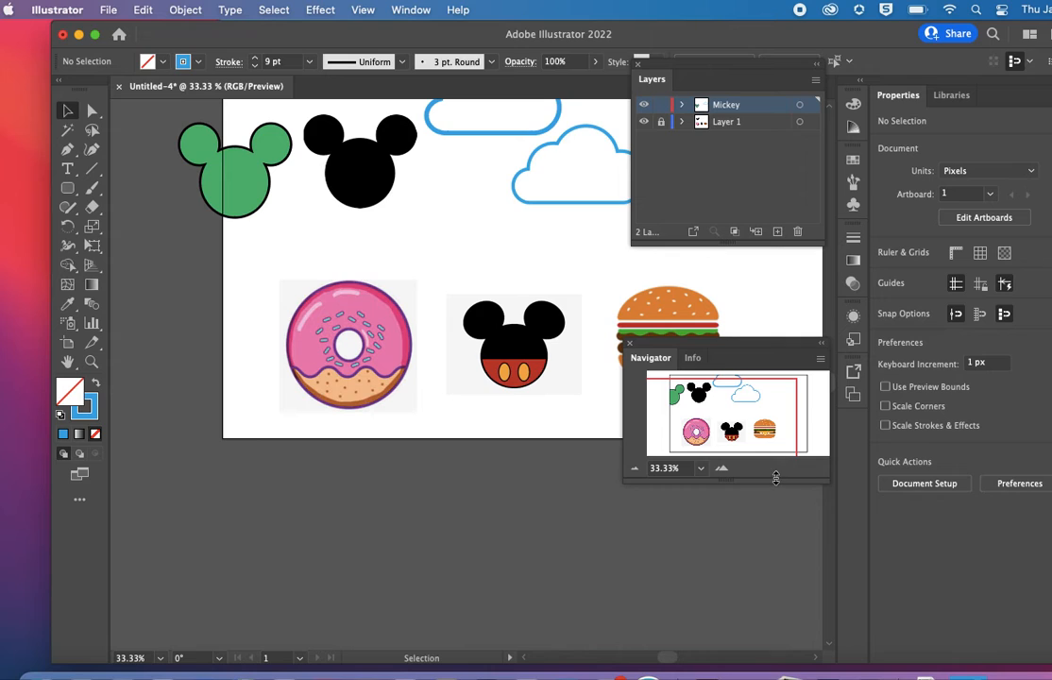
left_click(721, 468)
left_click(721, 468)
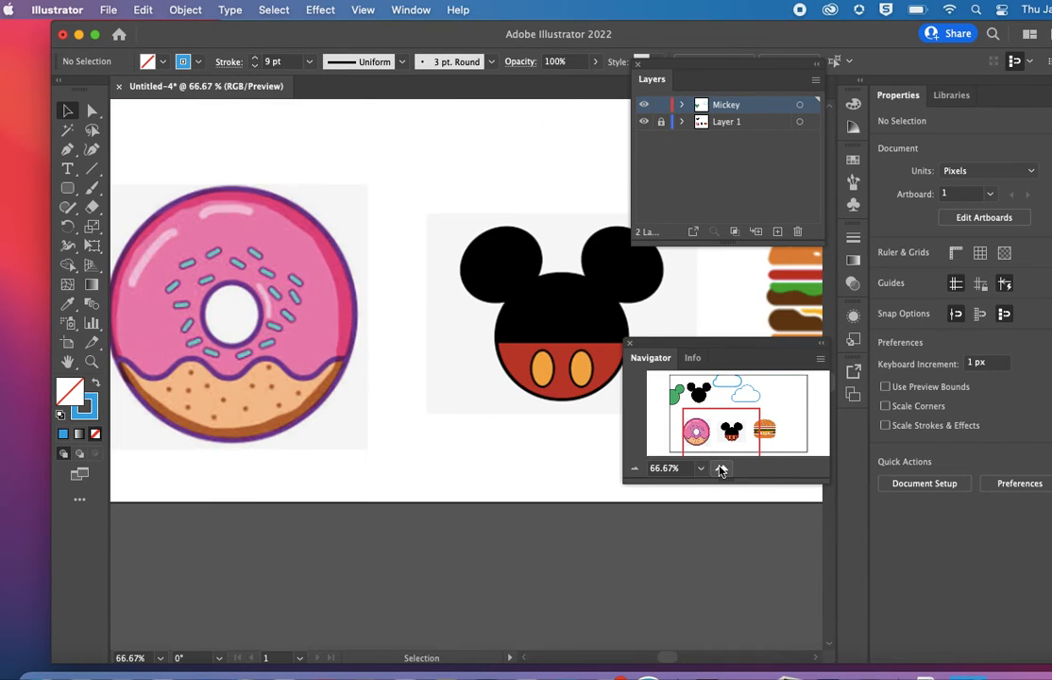
left_click(722, 469)
left_click_drag(731, 444, 703, 431)
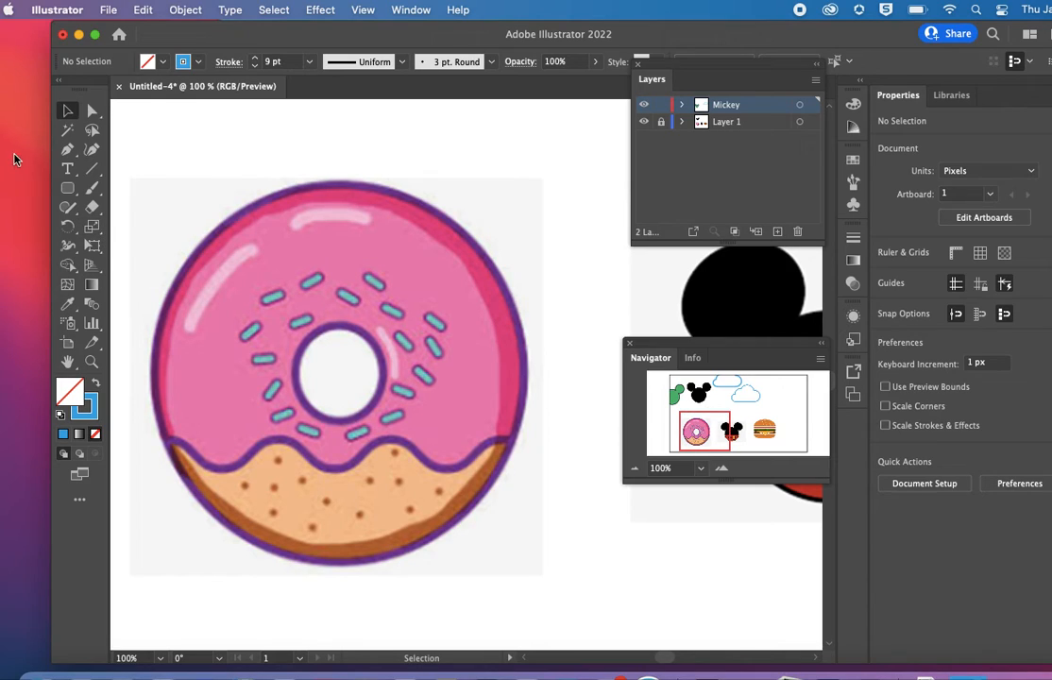
left_click_drag(68, 188, 107, 227)
mouse_move(150, 189)
left_mouse_down()
mouse_move(458, 477)
mouse_move(522, 560)
left_mouse_up()
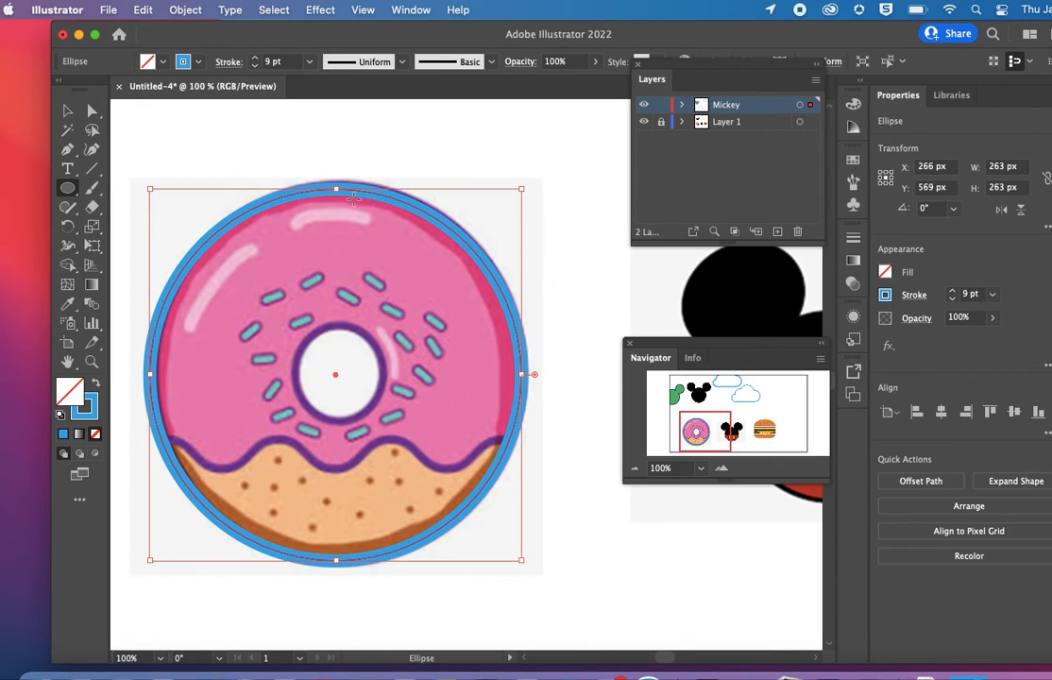
left_click_drag(338, 189, 340, 187)
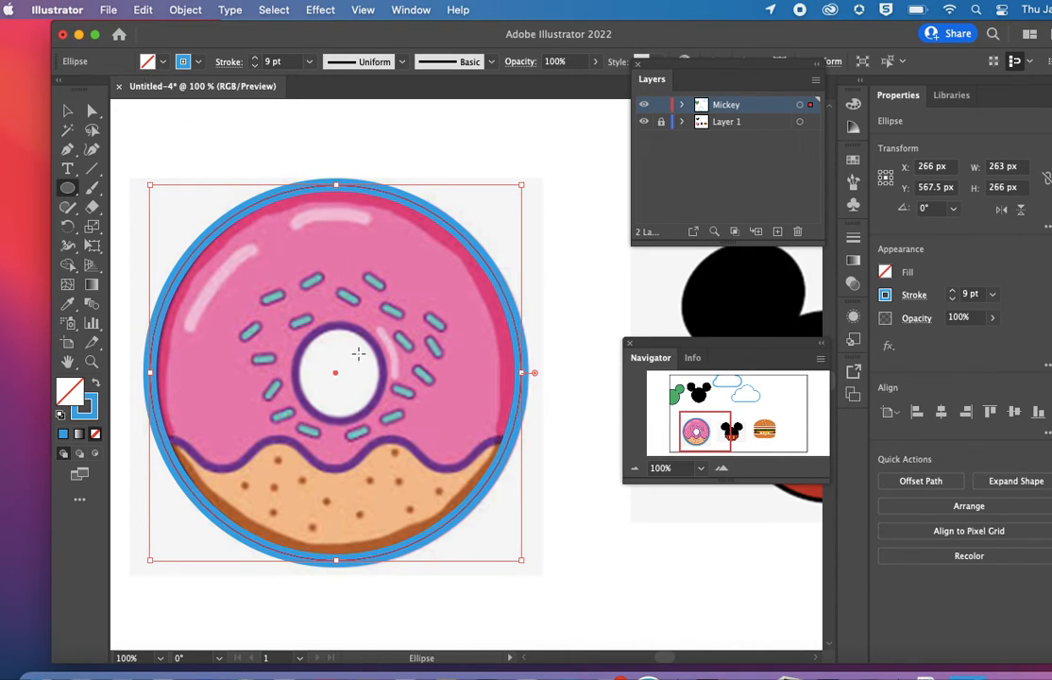
left_click_drag(295, 323, 385, 421)
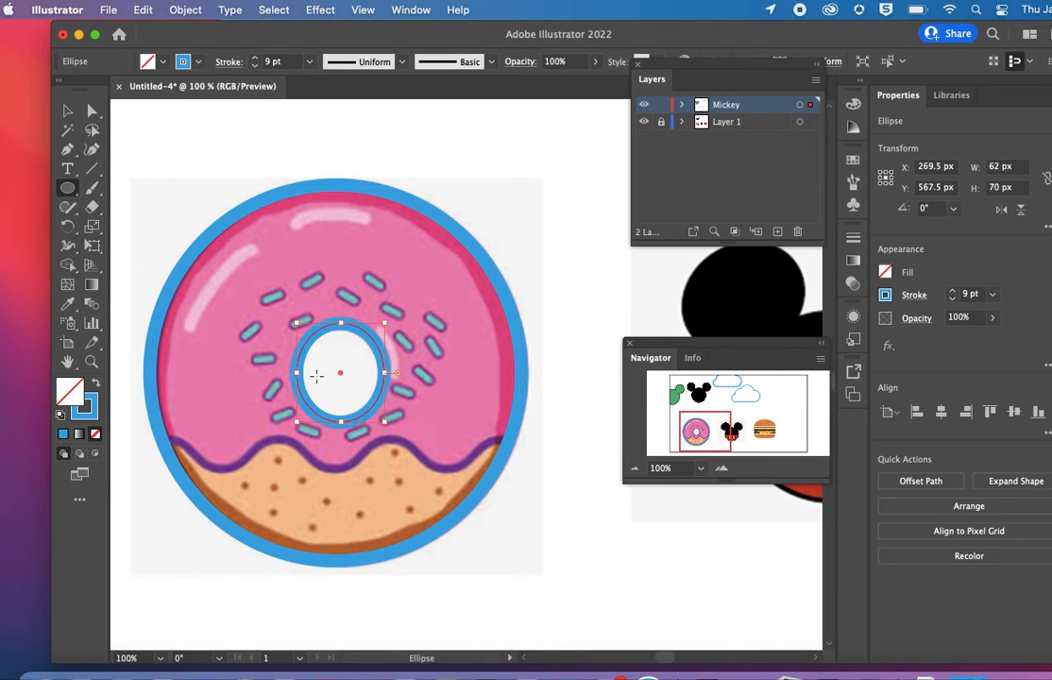
left_click_drag(300, 373, 292, 373)
Select both donut ellipses and fill them with magenta
left_click(66, 110)
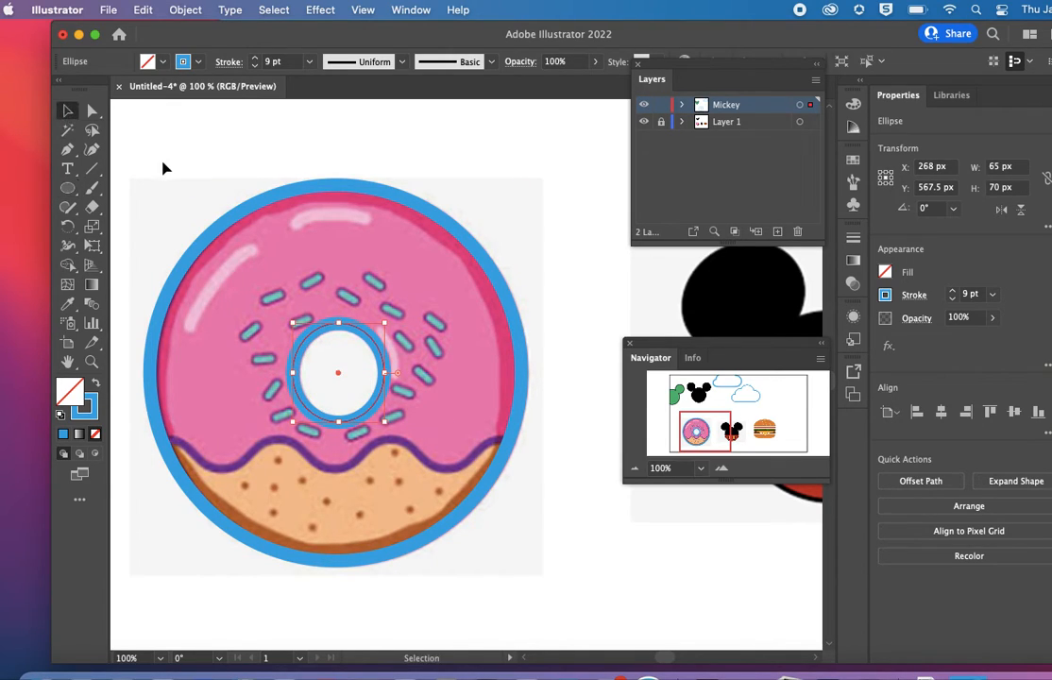
left_click_drag(162, 167, 431, 450)
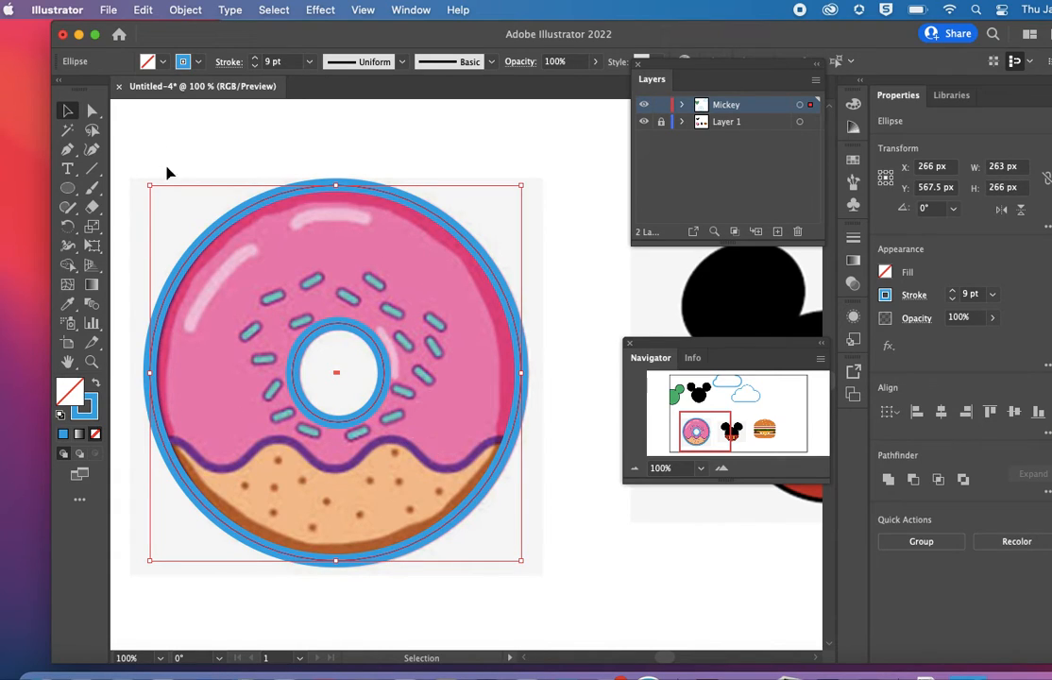
left_click(147, 62)
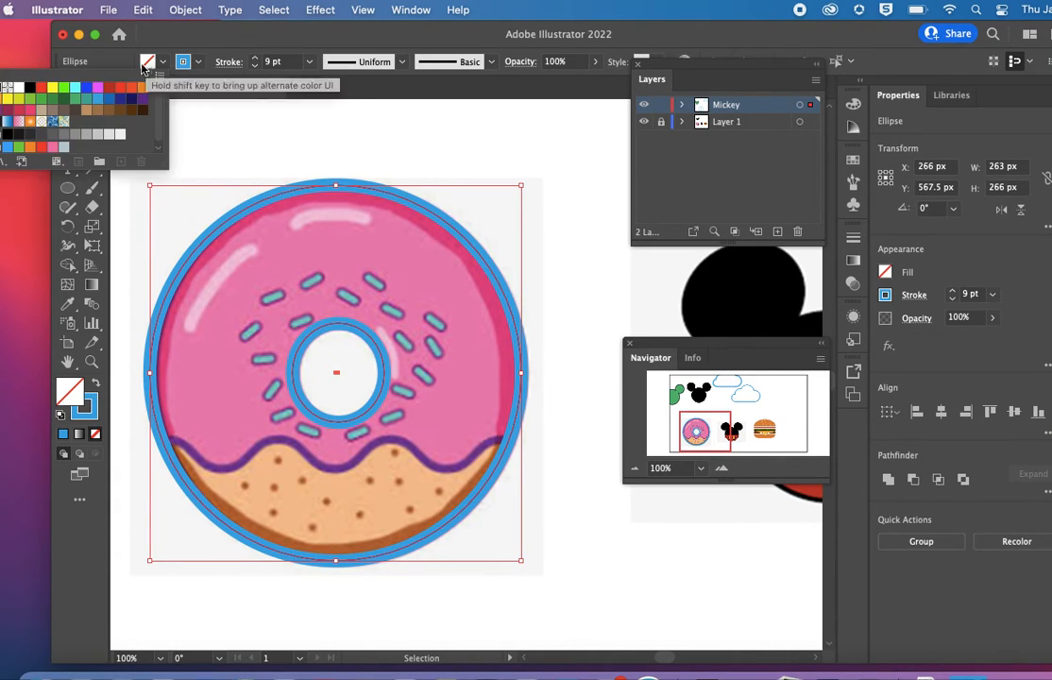
left_click(99, 87)
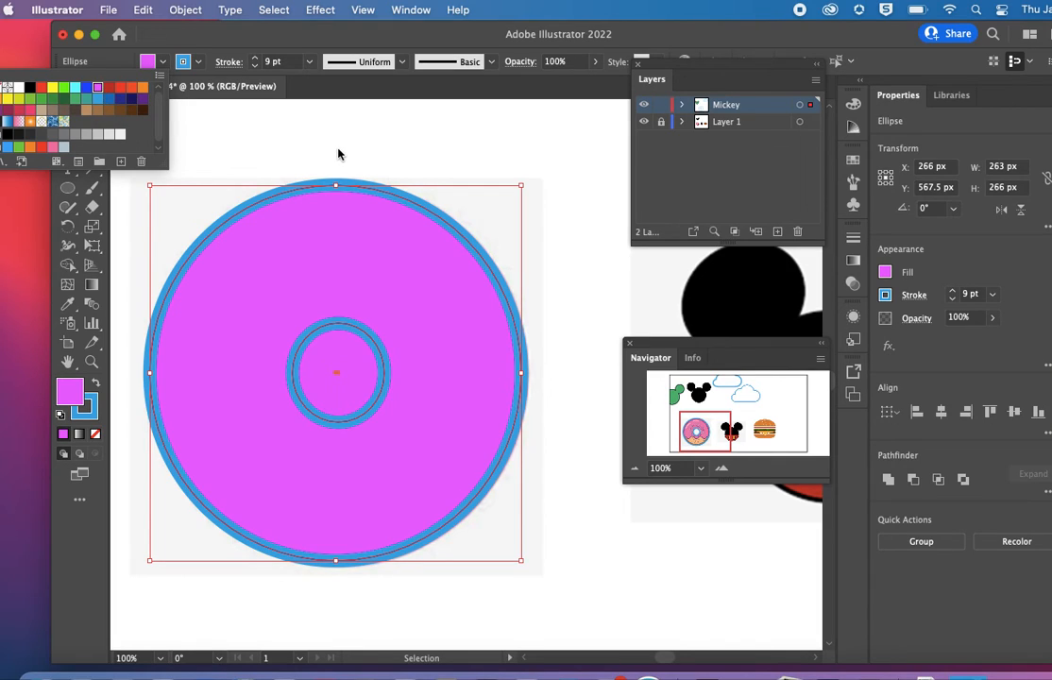
Cut the inner ellipse out of the donut with the Shape Builder tool
left_click(67, 266)
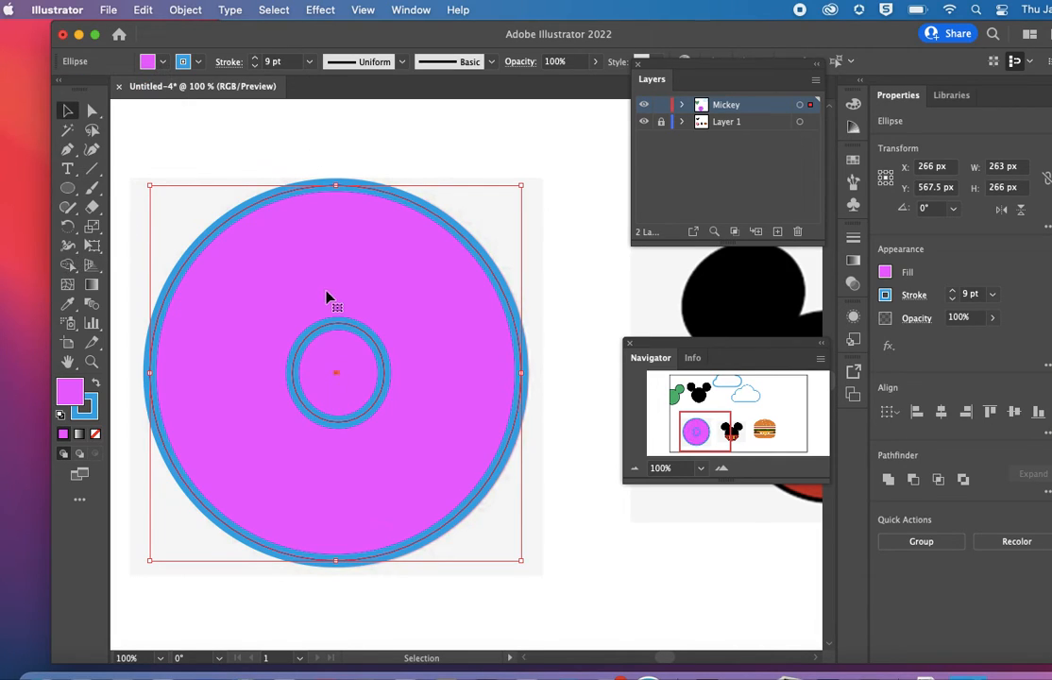
left_click(67, 266)
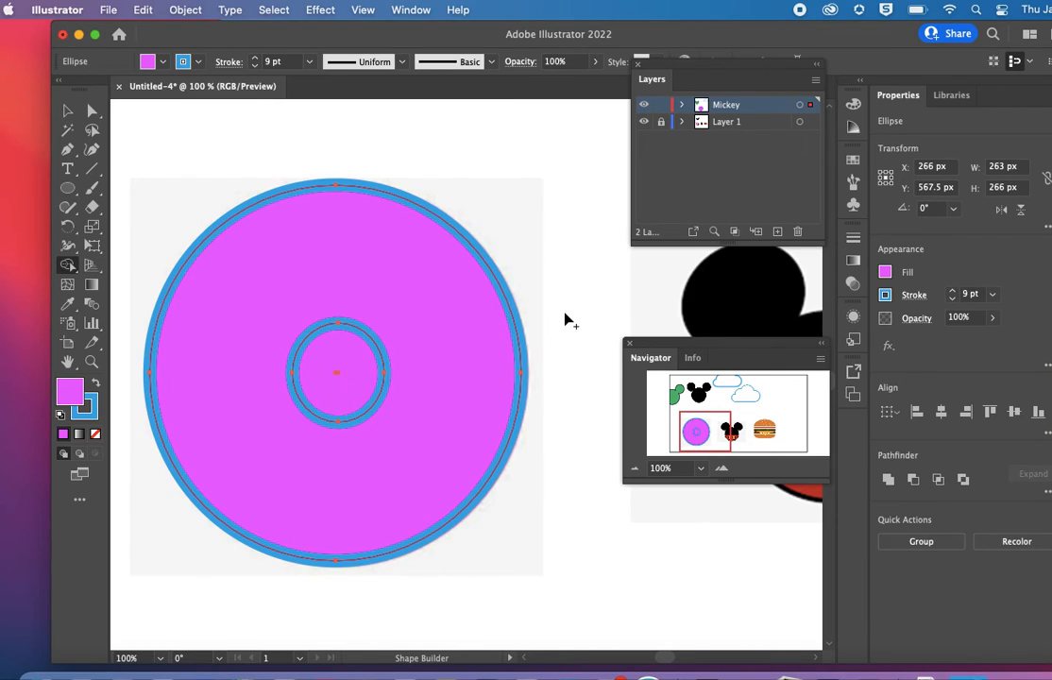
left_click(322, 366, "alt")
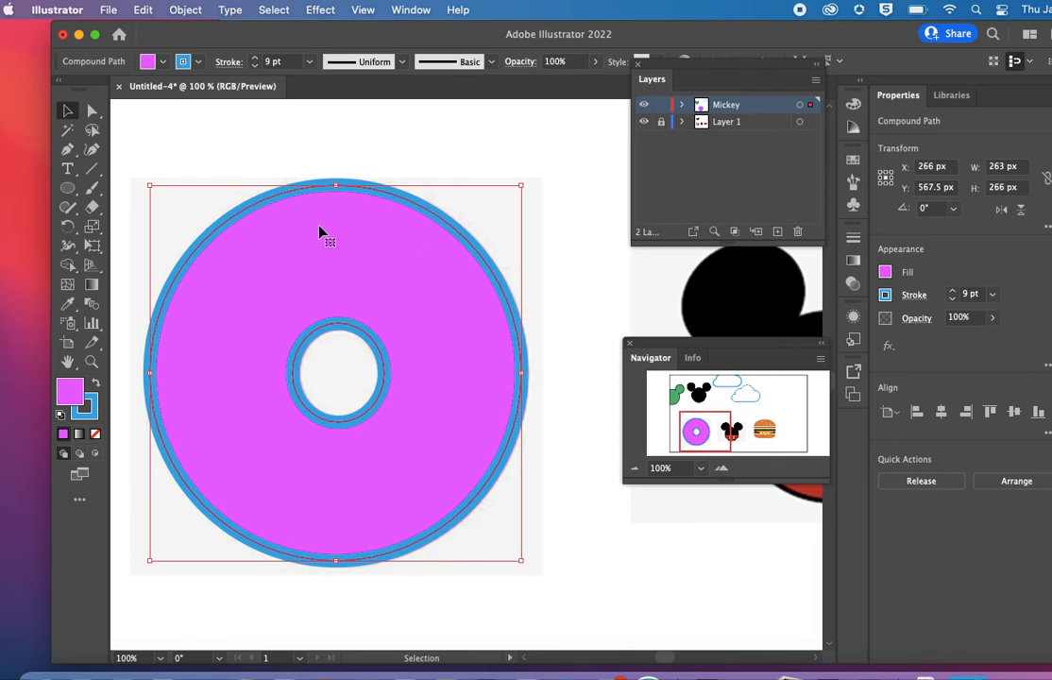
Move the magenta donut ring off the reference donut to the left, partly beyond the artboard edge
left_click_drag(320, 232, 306, 178)
key("super+minus")
key("super+minus")
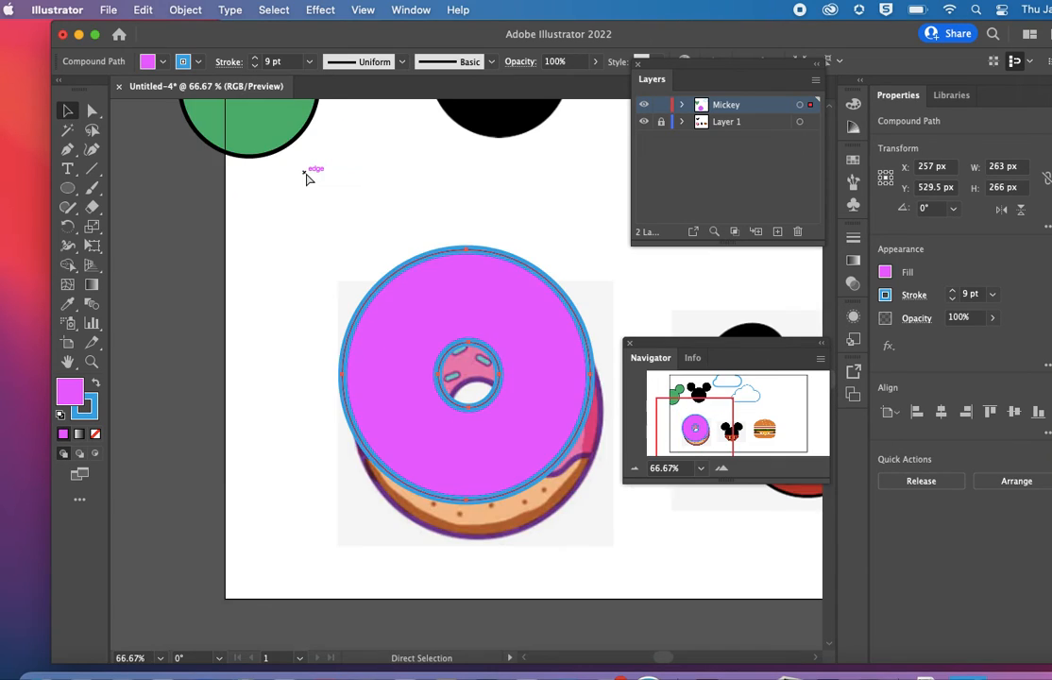
left_click_drag(510, 339, 305, 342)
Duplicate the green Mickey silhouette and place the copy below the reference Mickey with red shorts
left_click_drag(715, 395, 745, 437)
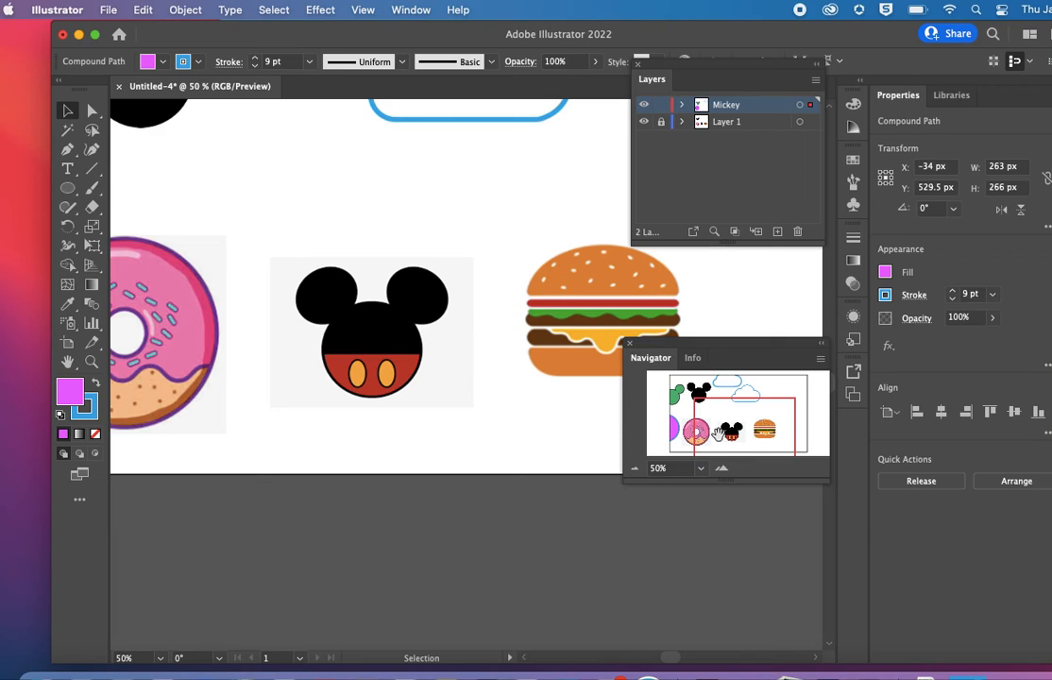
left_click_drag(738, 416, 701, 391)
left_click(236, 274)
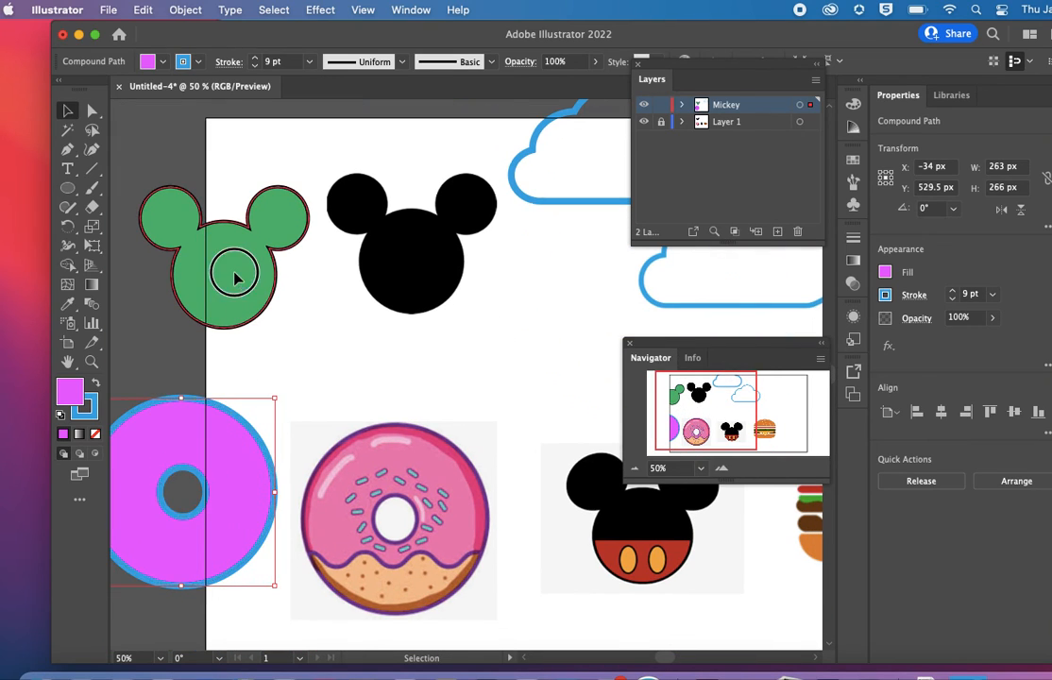
key("super+c")
key("super+v")
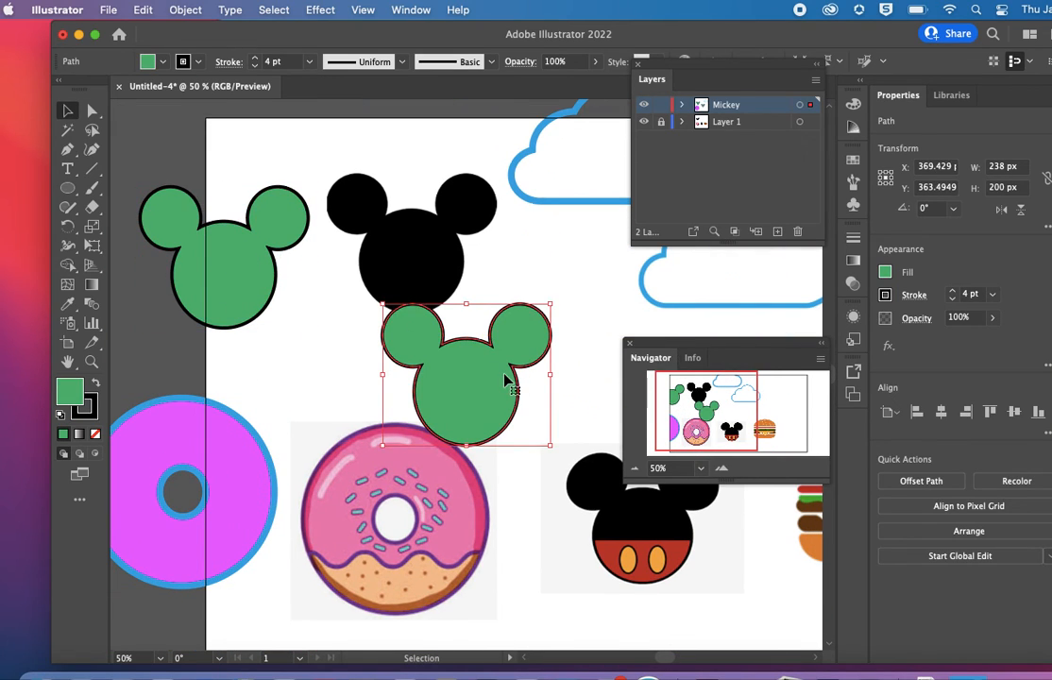
left_click_drag(512, 376, 680, 552)
Draw an ellipse, place it over the copied Mickey's face and narrow it to about 167 by 160 px
left_click_drag(682, 396, 756, 436)
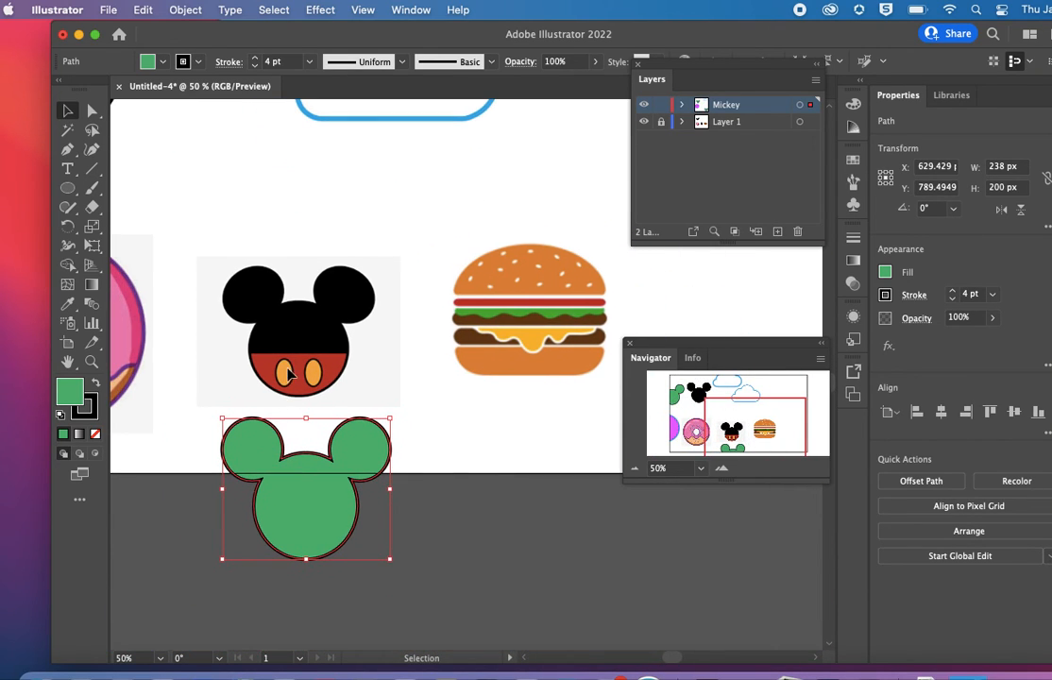
left_click(69, 191)
left_click_drag(454, 482, 587, 594)
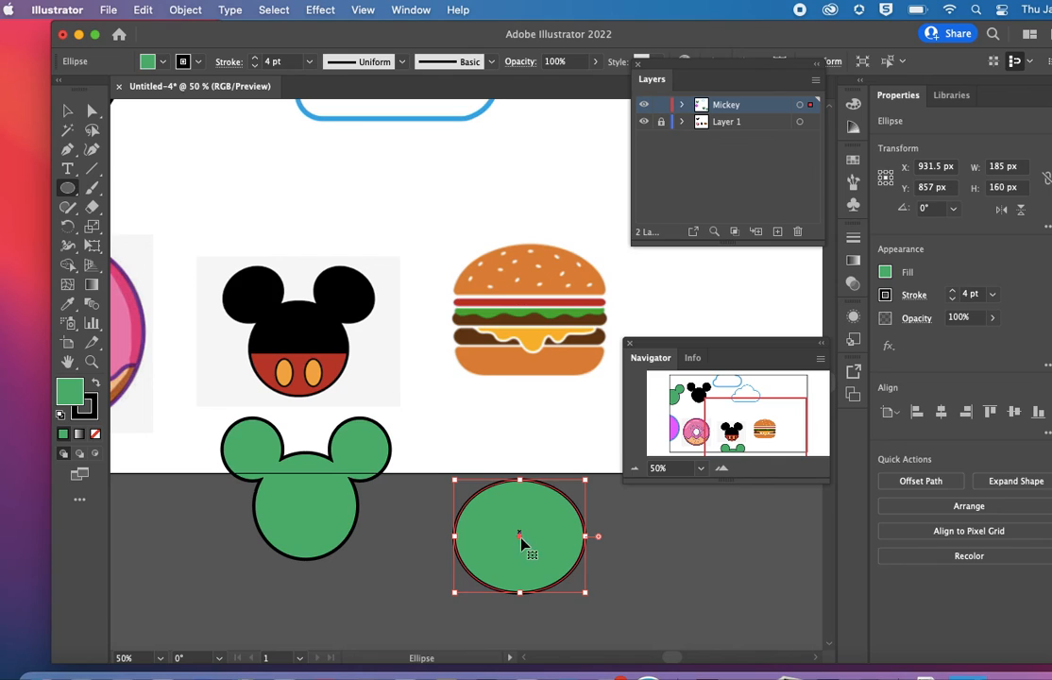
left_click_drag(519, 536, 313, 502)
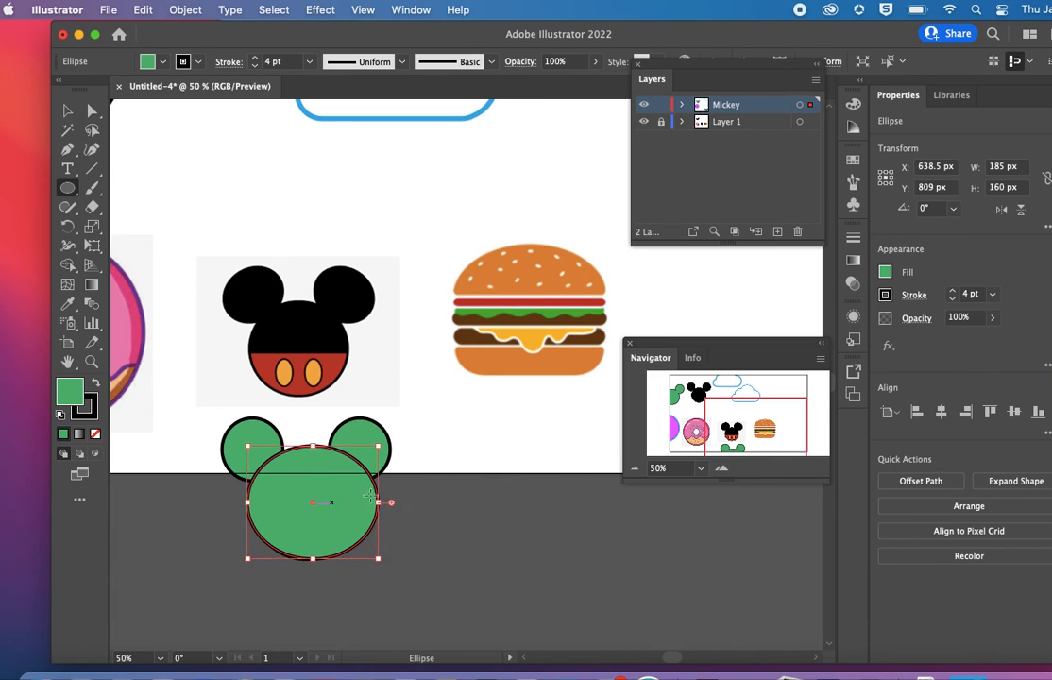
left_click_drag(378, 502, 365, 502)
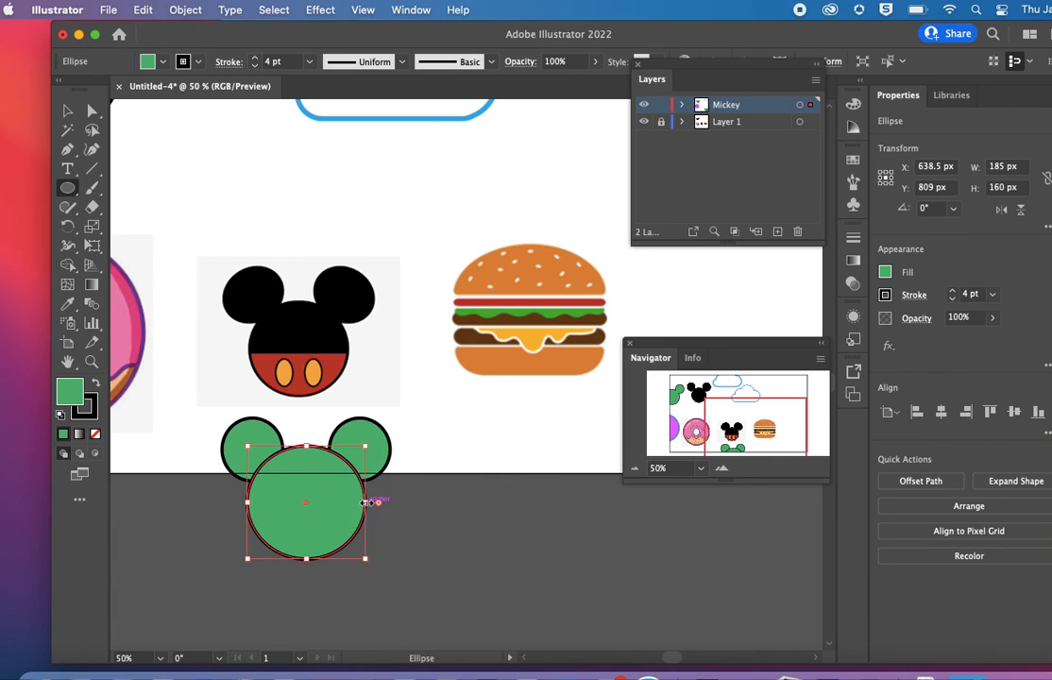
Colour the ellipse with the red sampled from the reference Mickey's shorts and move it to the right of the green copy
left_click(66, 308)
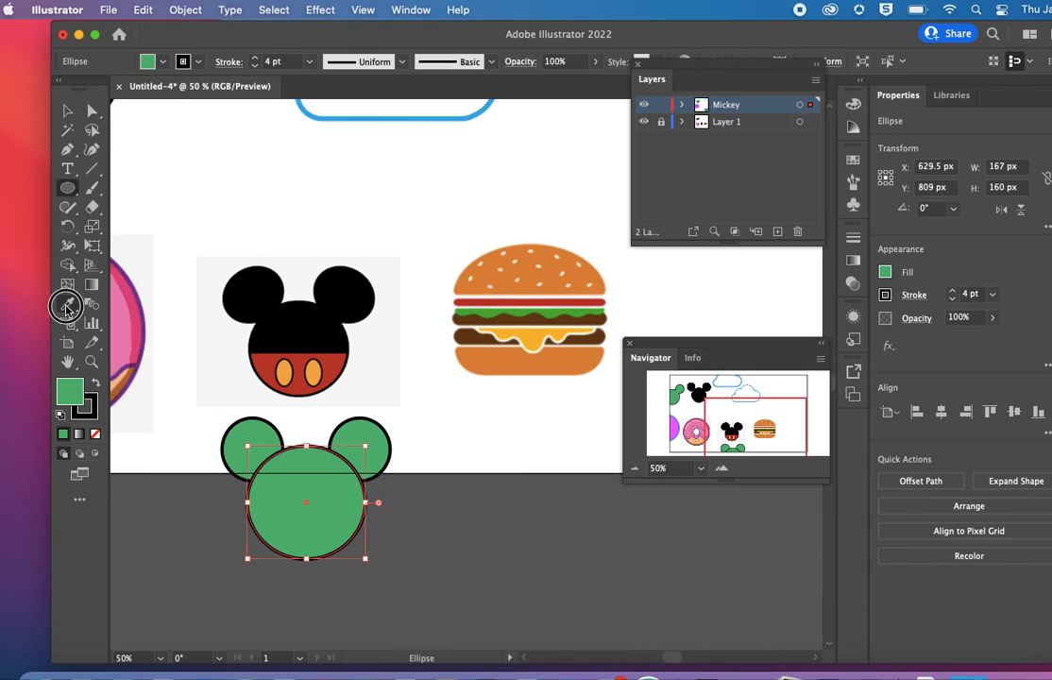
left_click(267, 358)
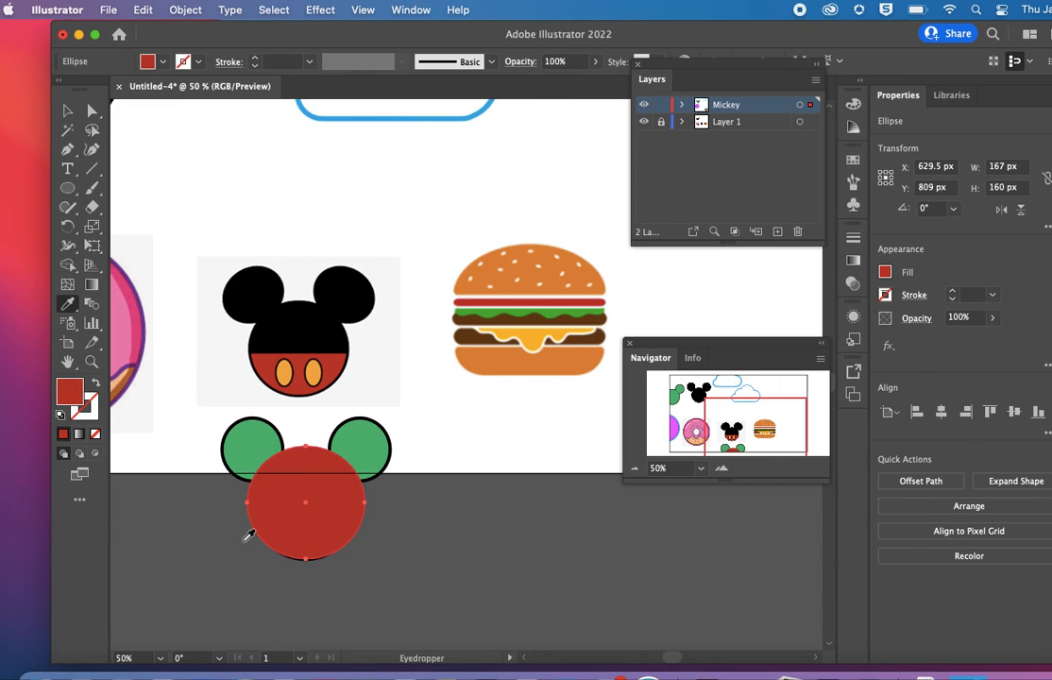
left_click(68, 111)
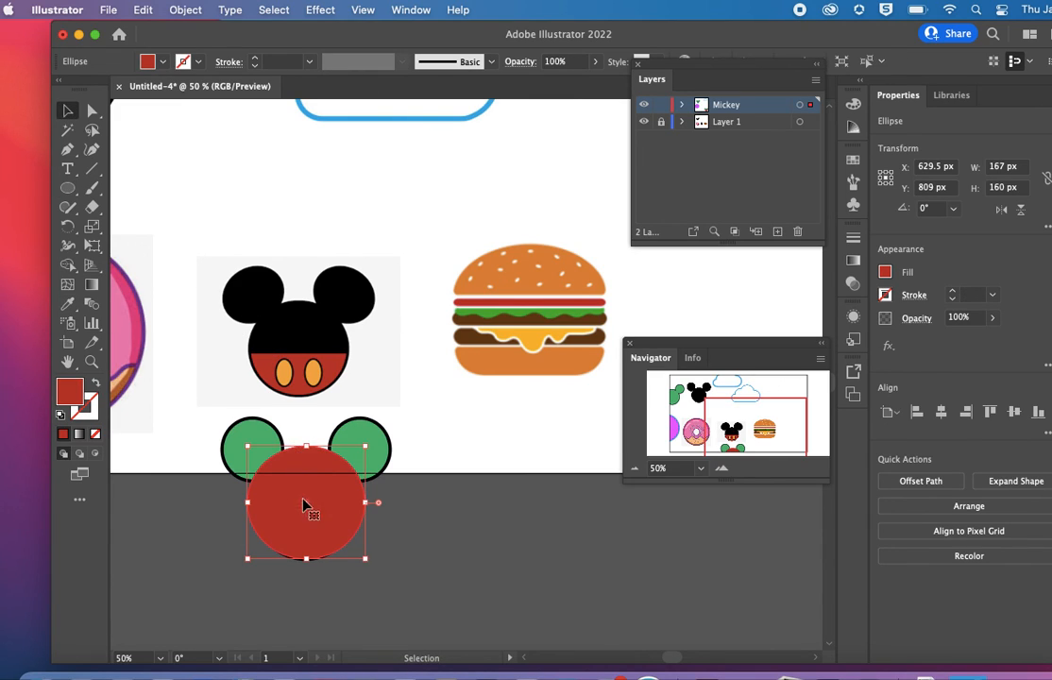
left_click_drag(303, 505, 488, 510)
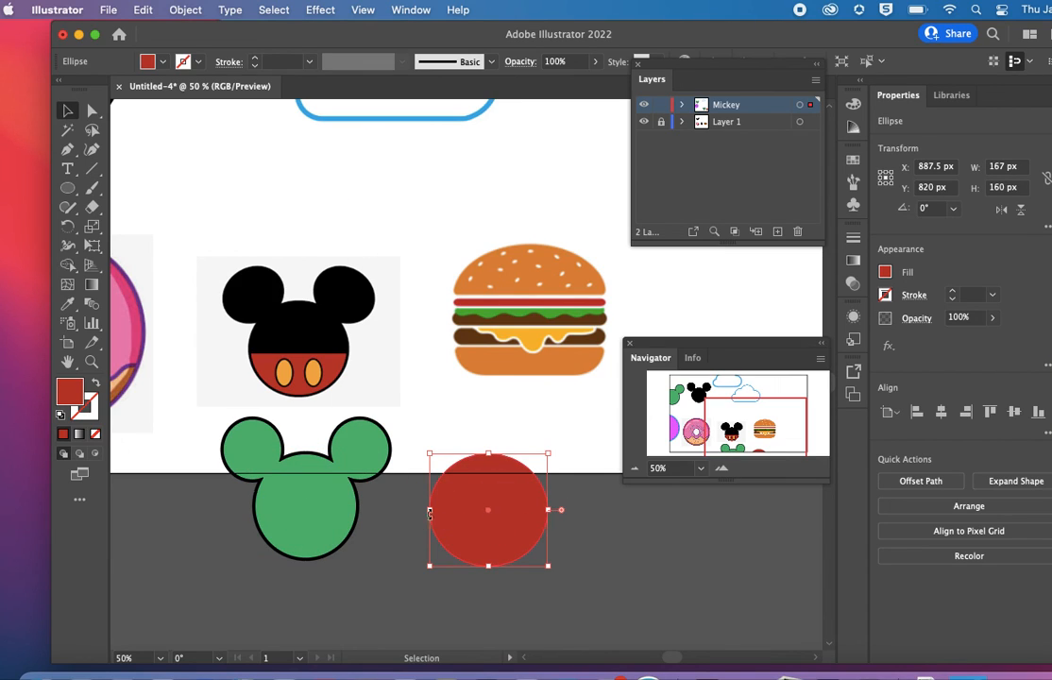
left_click(606, 541)
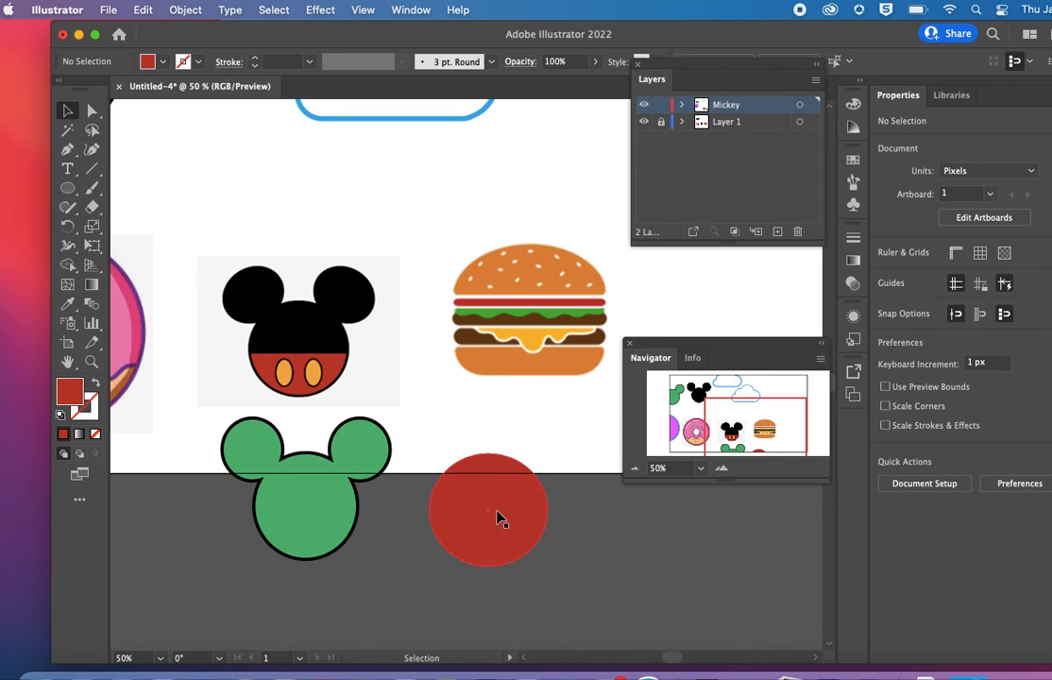